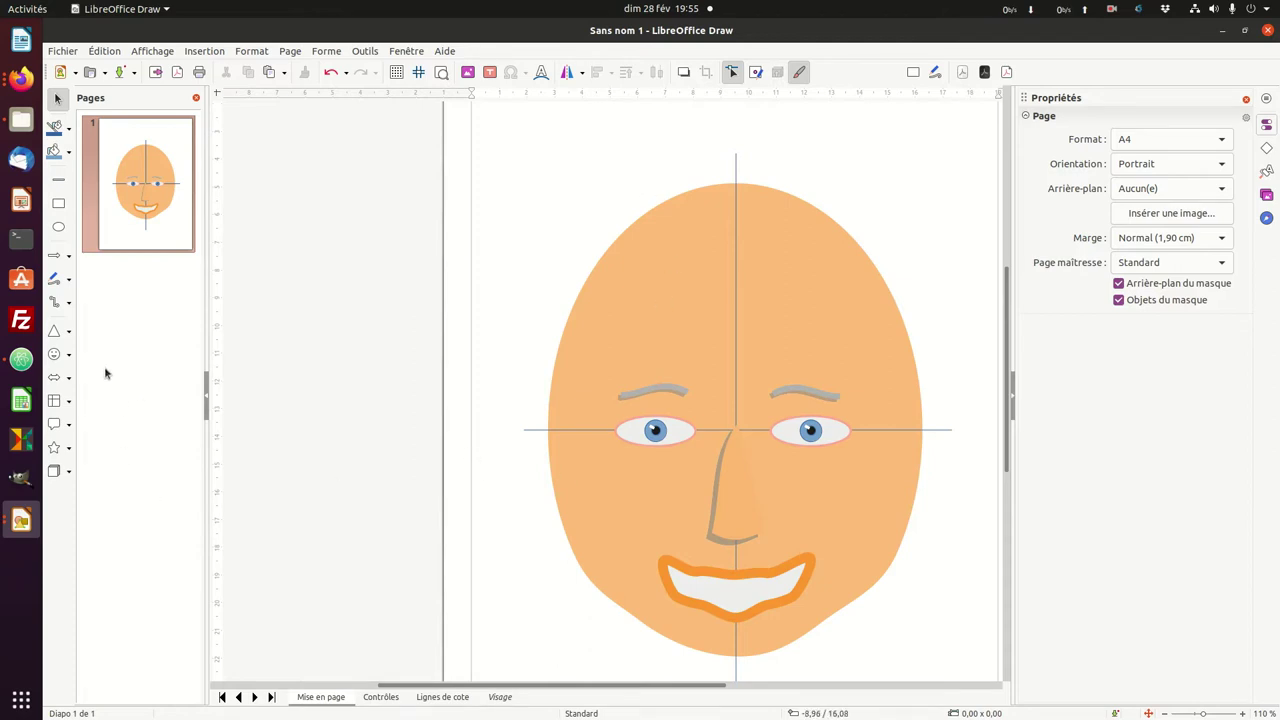
- Draw a filled polygon about 15.7 × 12.9 cm as hair around the head, with jagged side locks and an open forehead
click(70, 279)
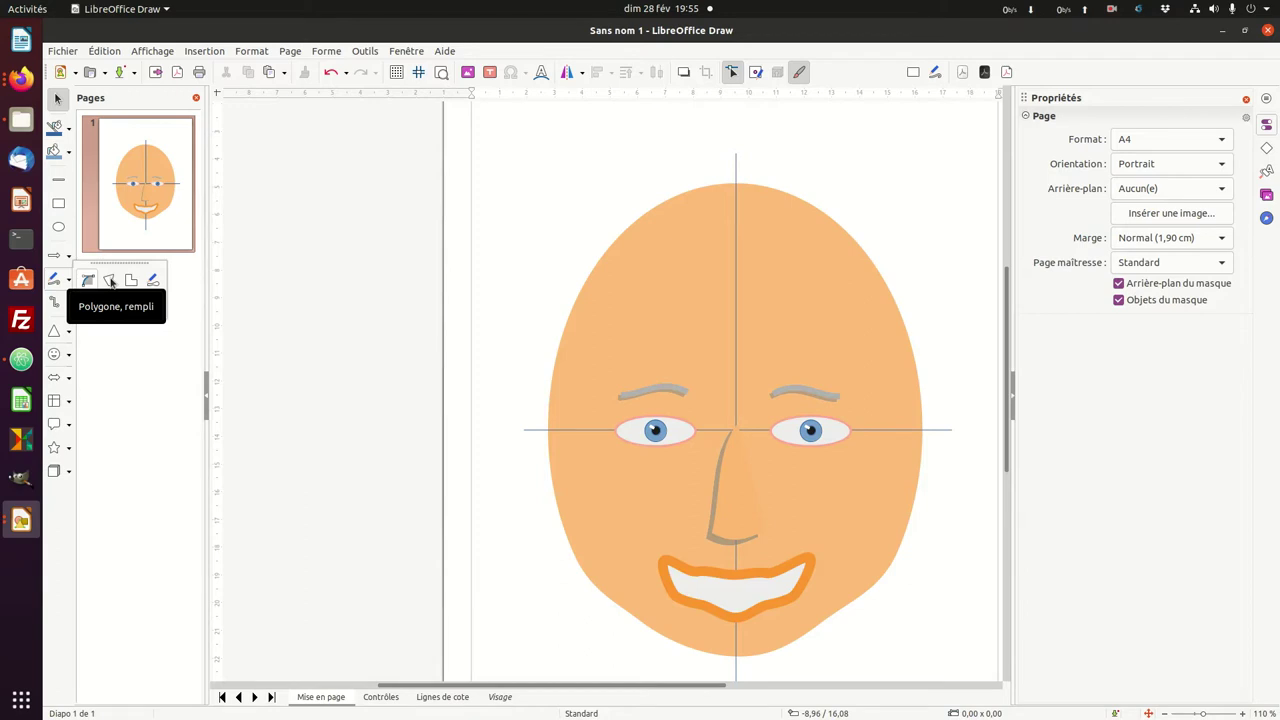
click(110, 280)
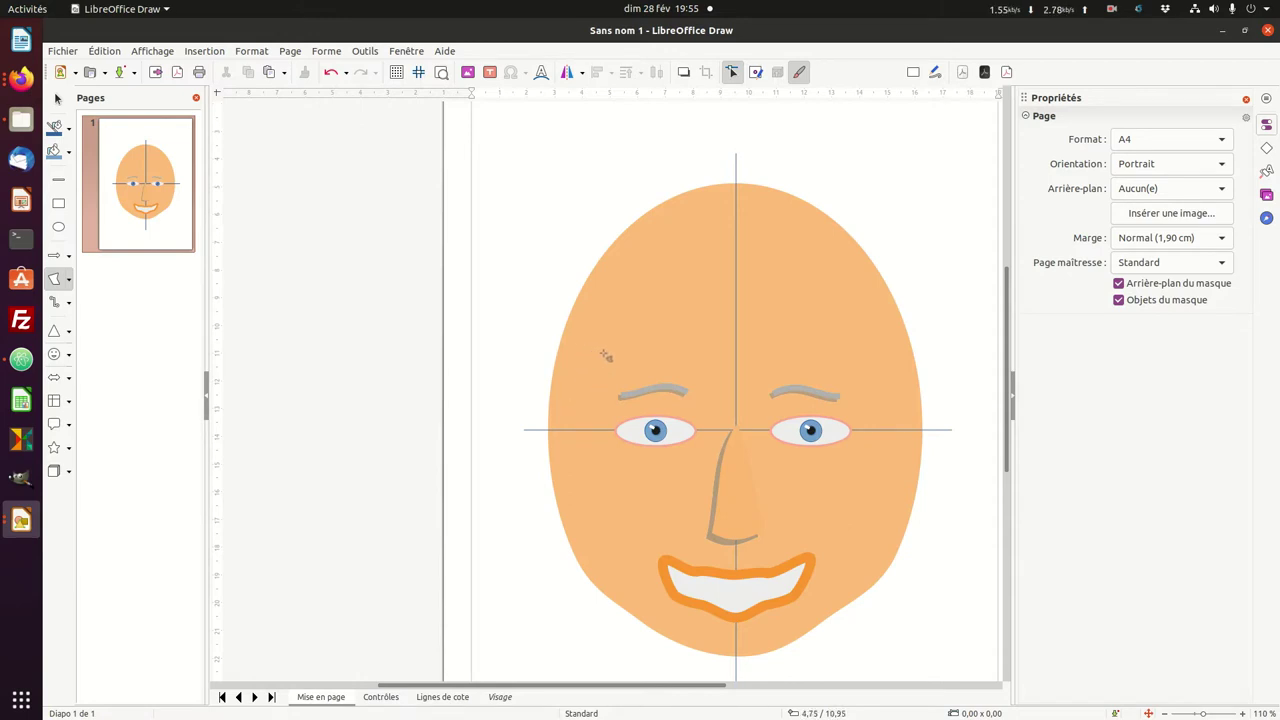
drag(606, 348, 593, 463)
click(563, 411)
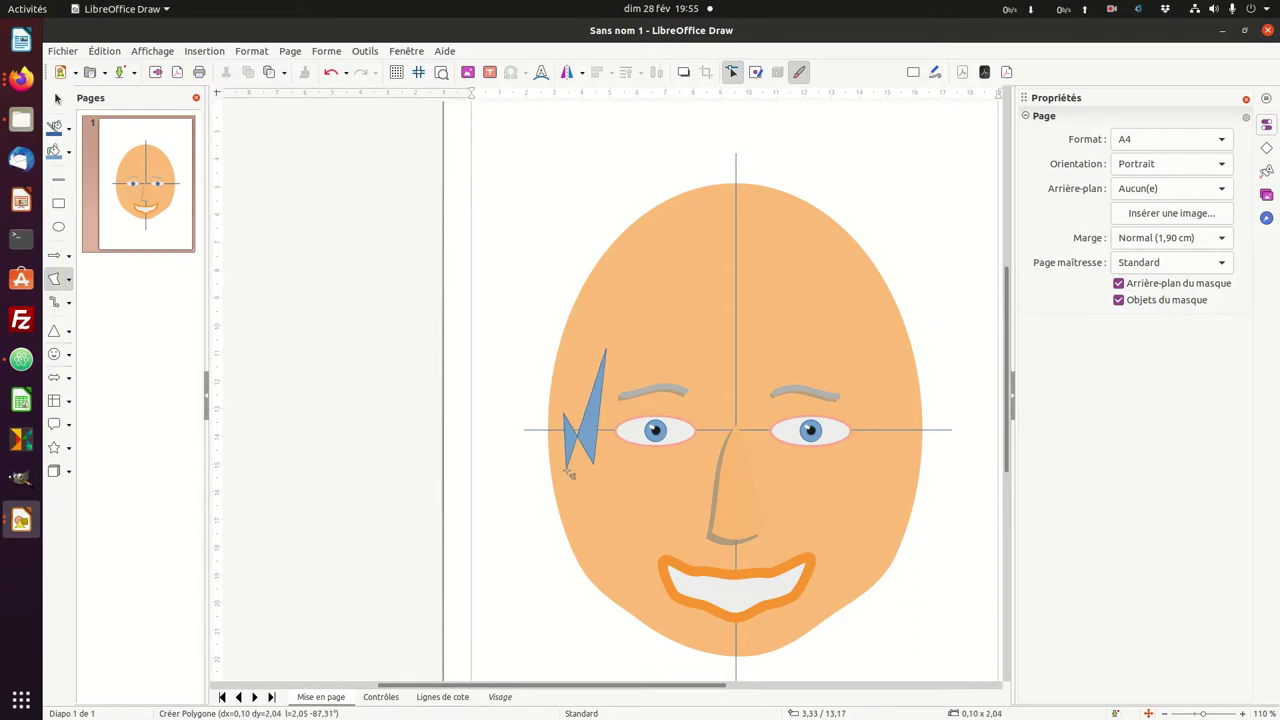
click(566, 466)
click(519, 440)
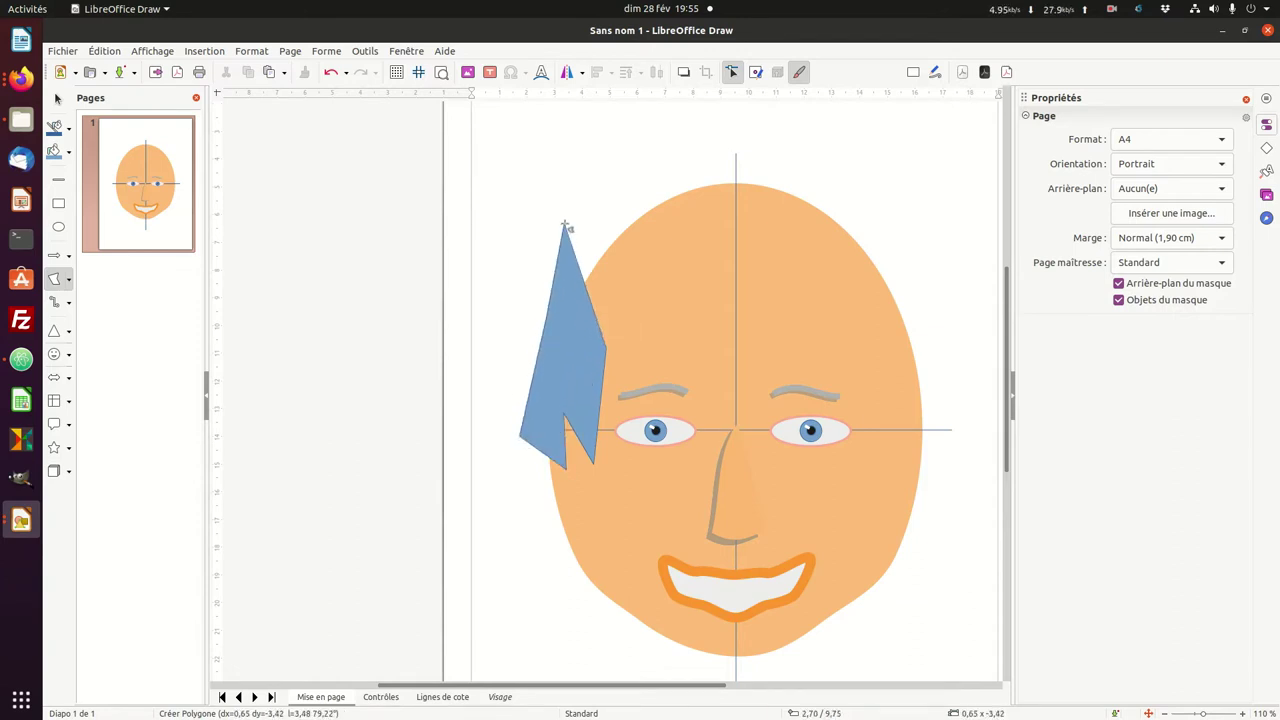
click(569, 220)
click(672, 160)
click(781, 147)
click(827, 196)
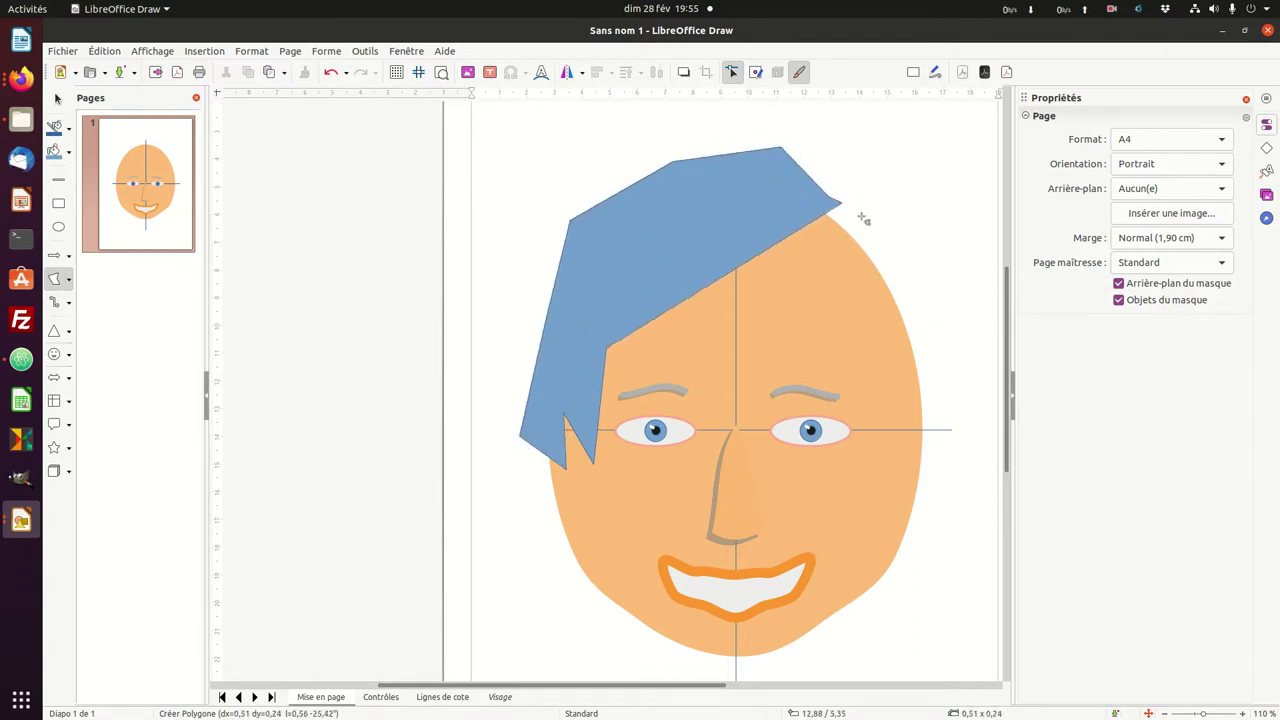
click(913, 224)
click(944, 324)
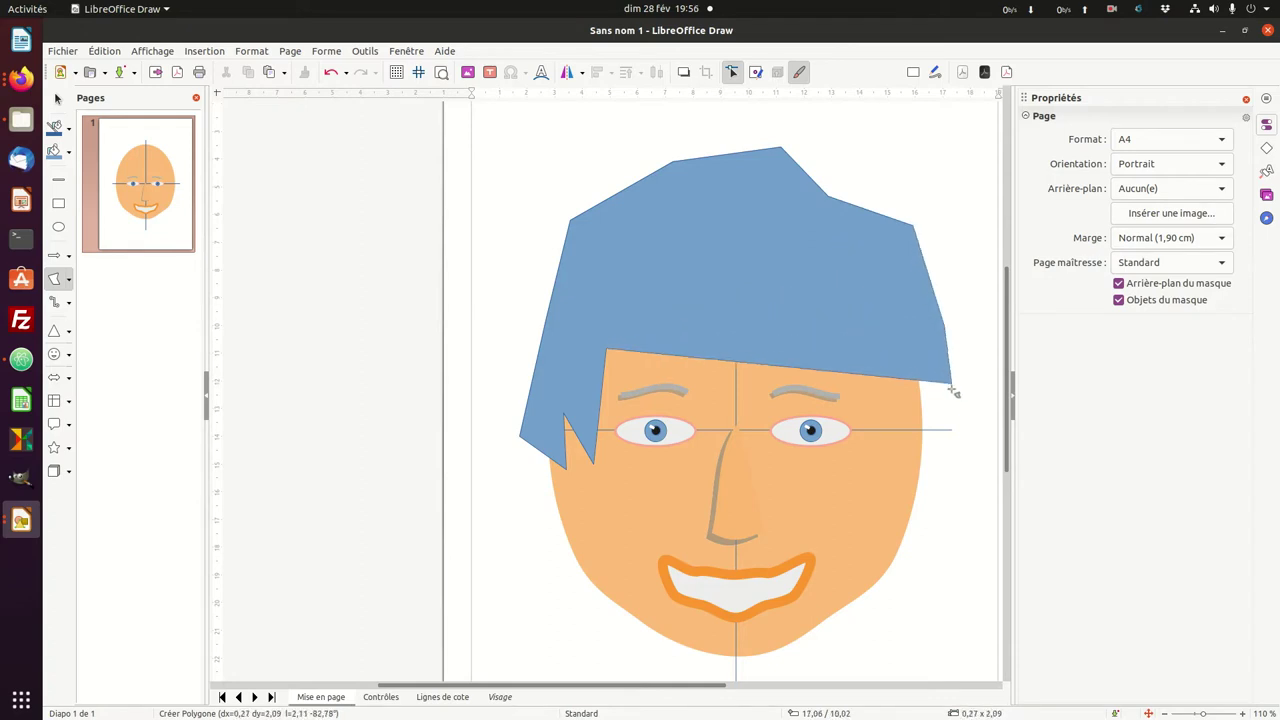
click(954, 463)
click(948, 504)
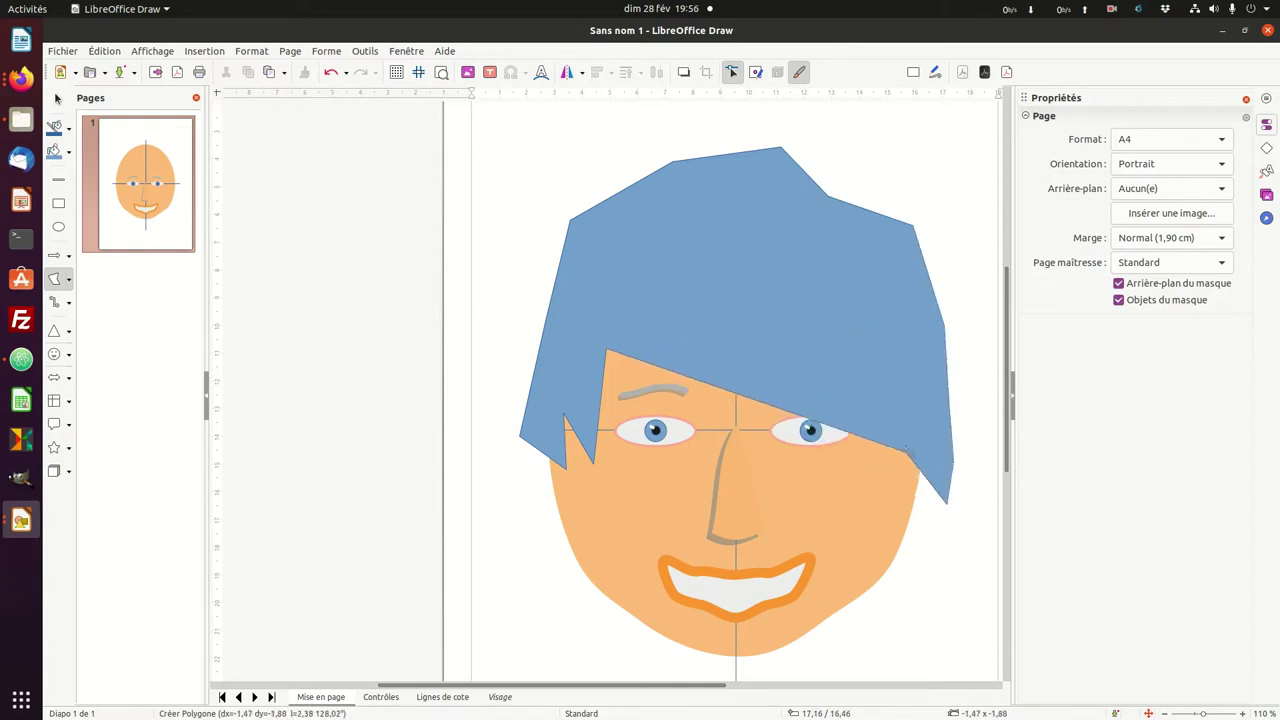
click(901, 447)
click(902, 366)
click(852, 326)
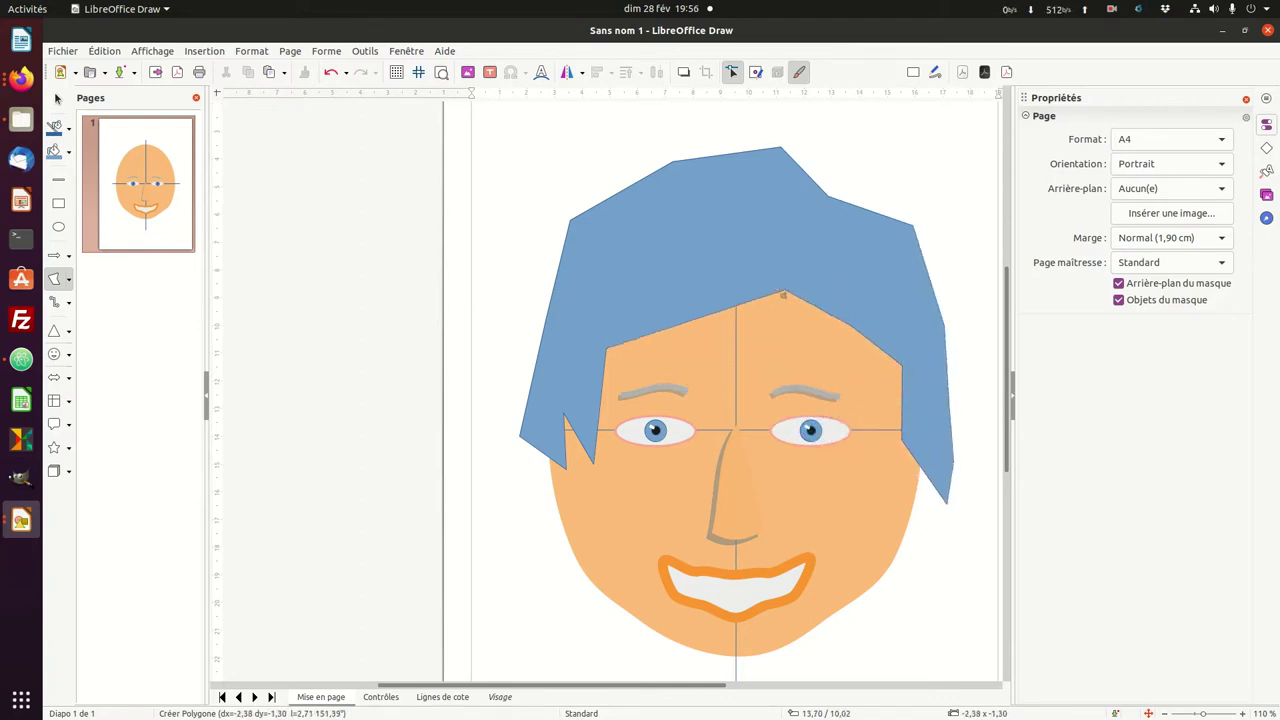
click(768, 289)
click(678, 291)
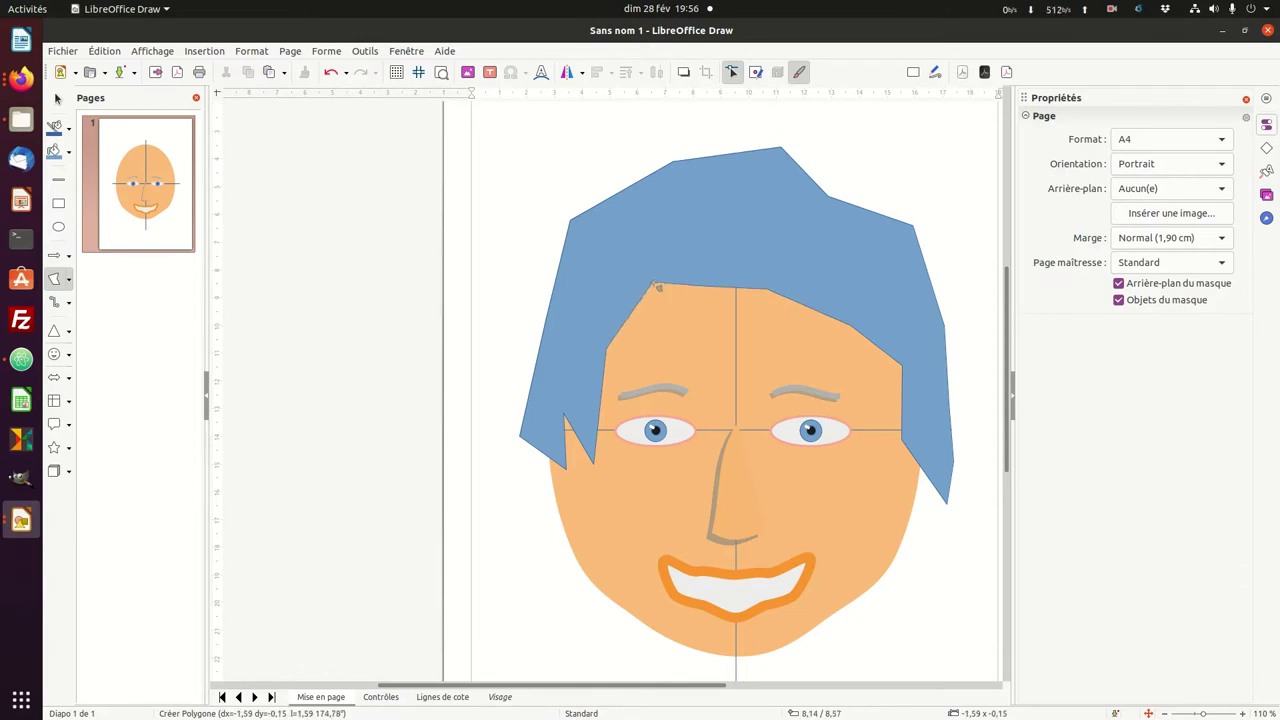
double_click(655, 286)
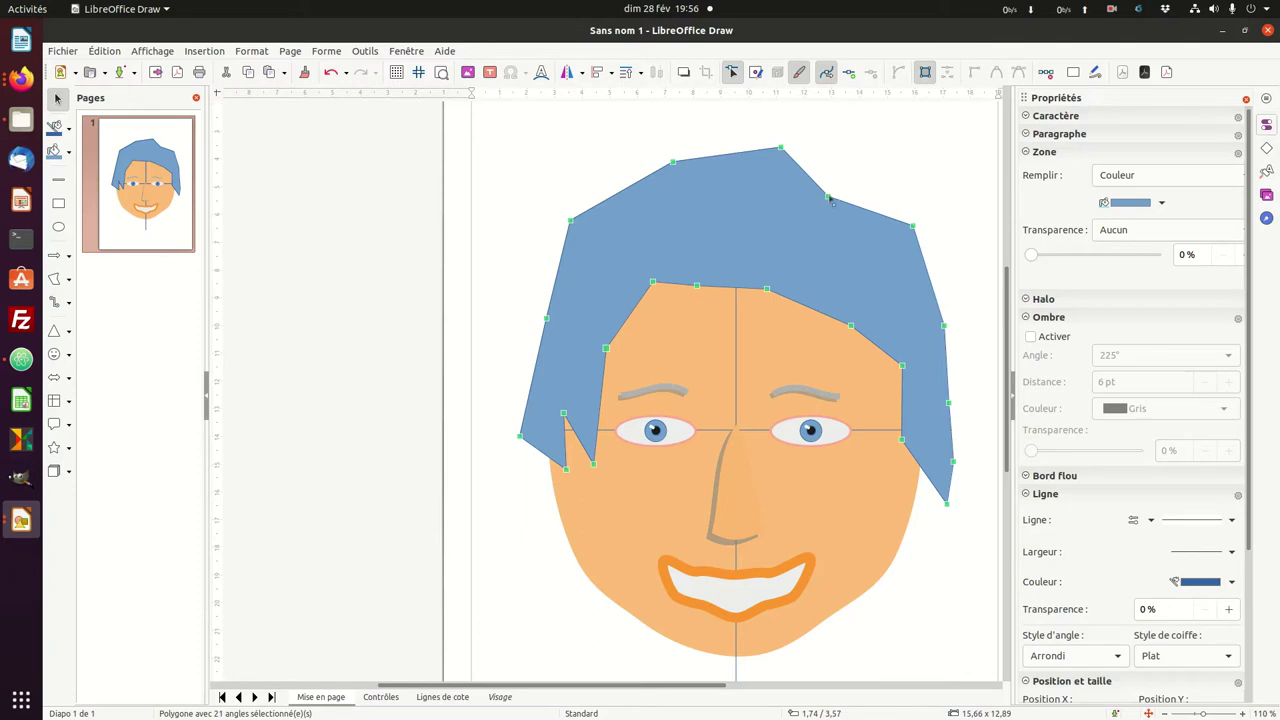
- Shift the hair polygon slightly down and reposition its crown points and the left lock's tip for a rounder outline
drag(829, 198, 837, 185)
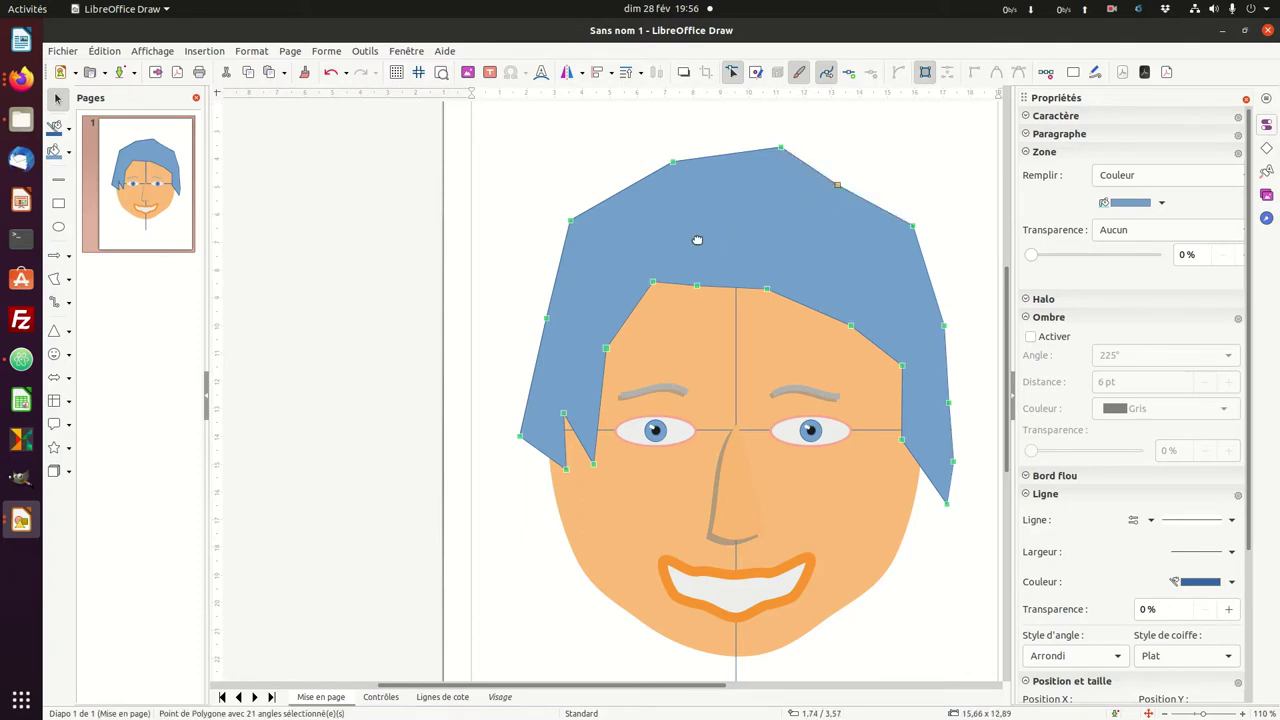
mouse_move(697, 240)
mouse_down()
mouse_move(682, 212)
mouse_move(691, 258)
mouse_up()
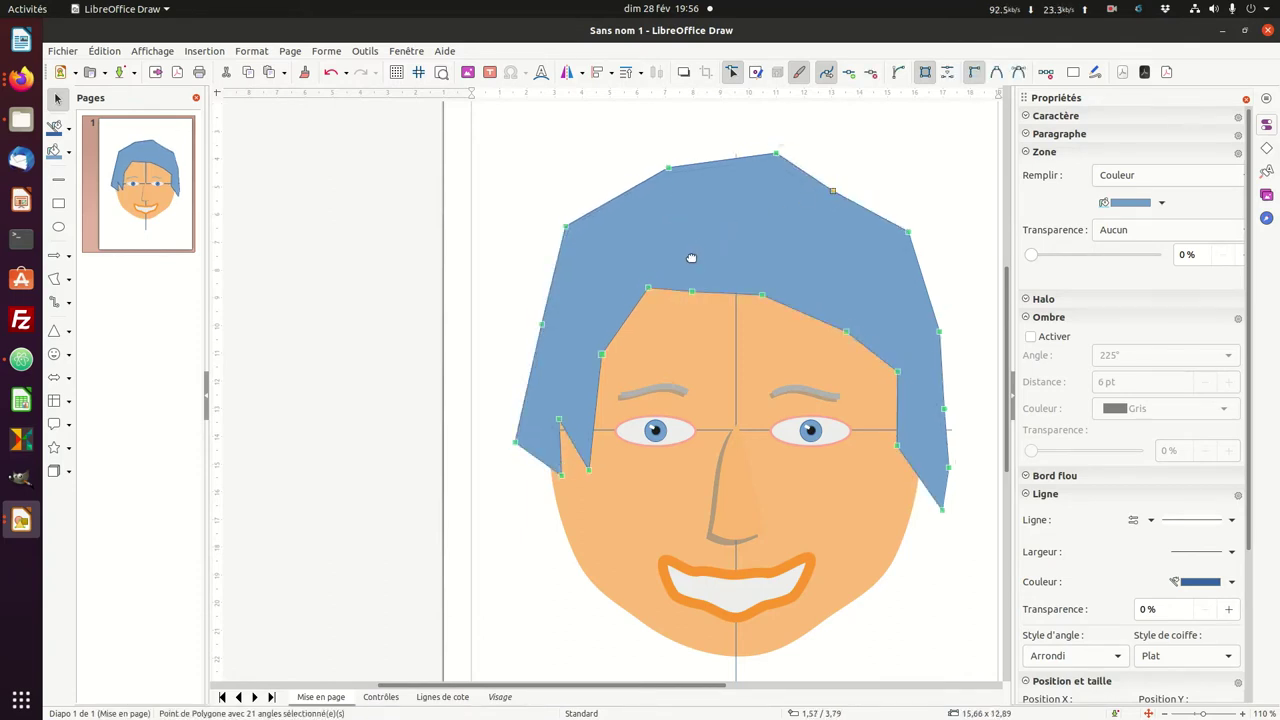
drag(757, 209, 757, 207)
drag(777, 155, 742, 155)
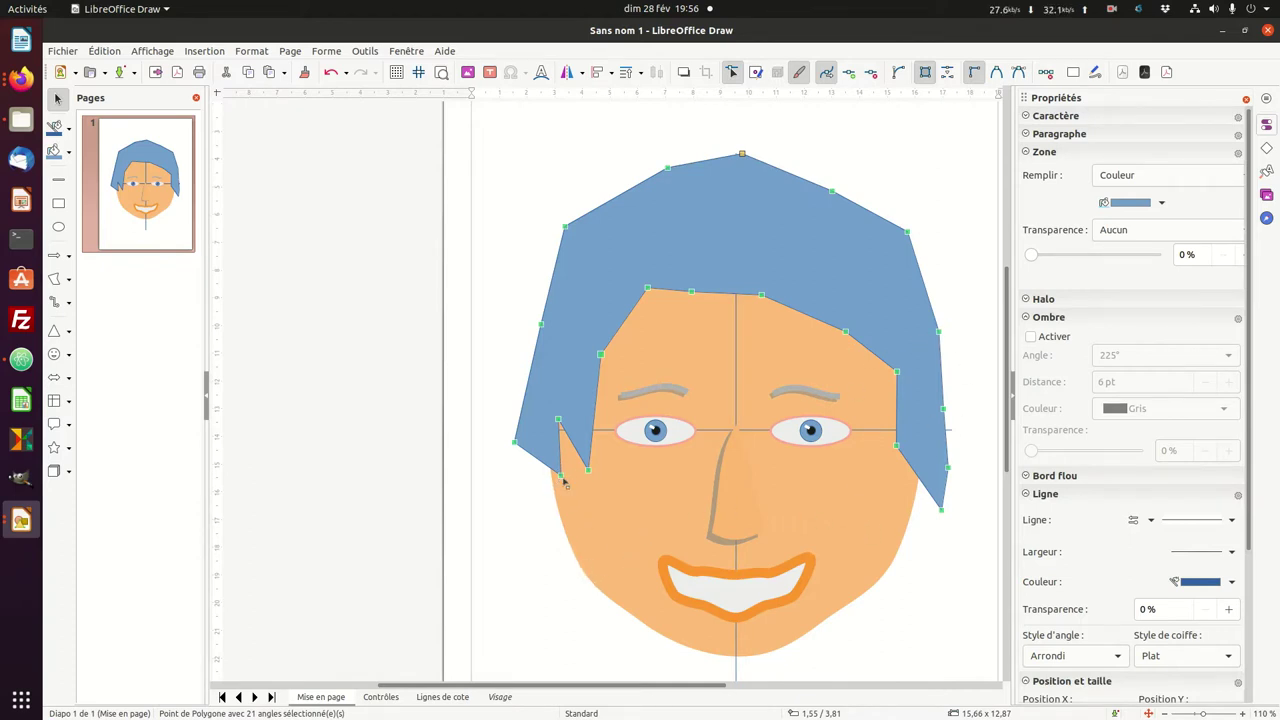
drag(560, 474, 562, 482)
- Fill the hair shape with green and nudge the left lock's notch point down and its outer side point outward
click(1160, 203)
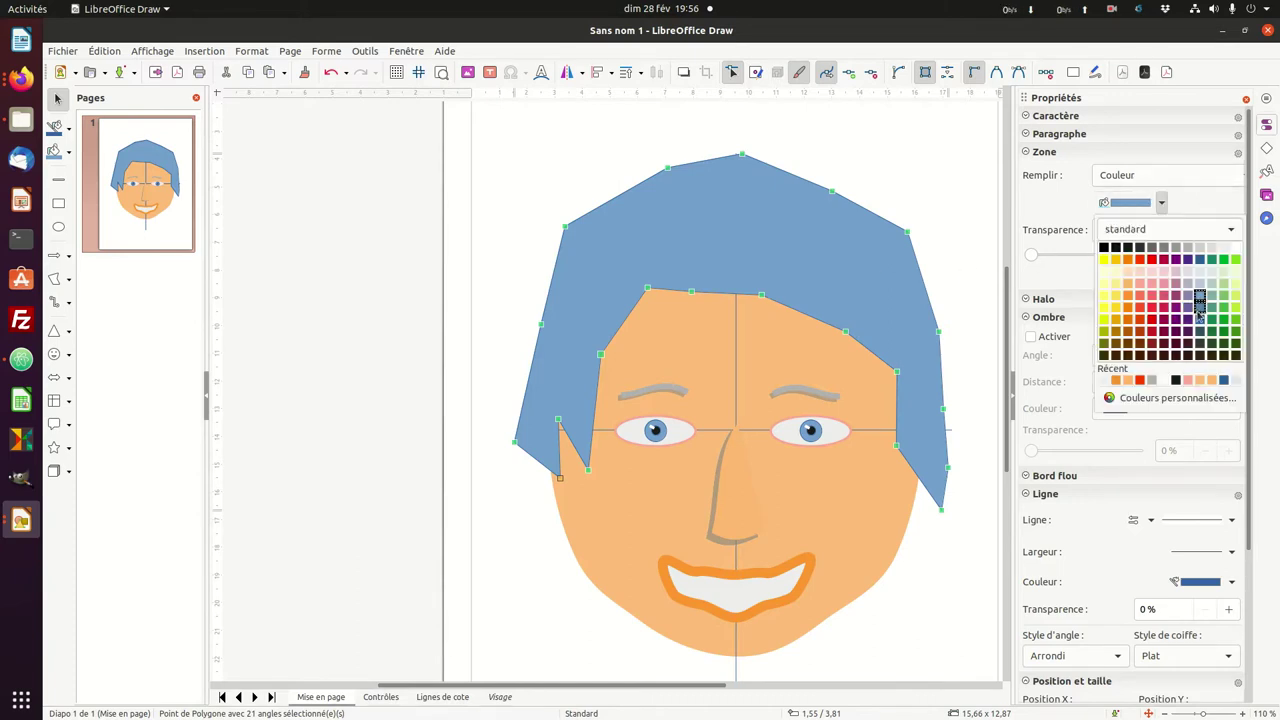
click(1224, 310)
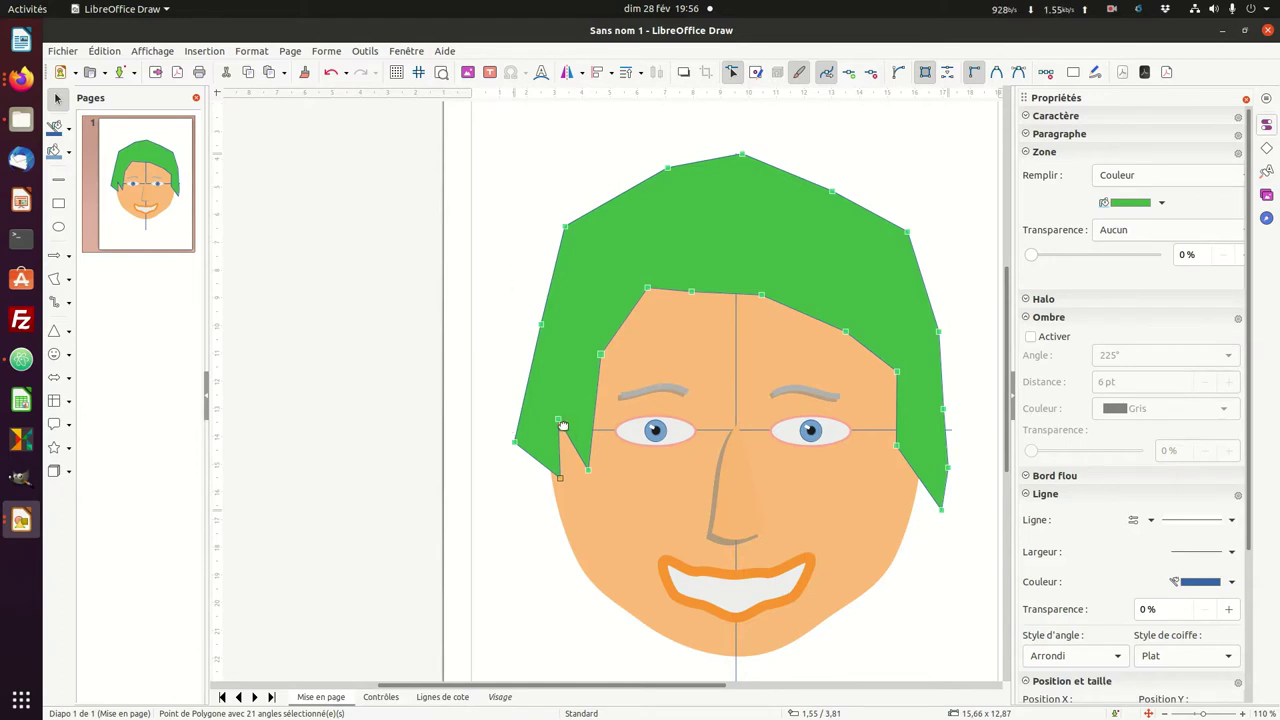
drag(560, 424, 563, 428)
click(541, 325)
drag(541, 325, 534, 320)
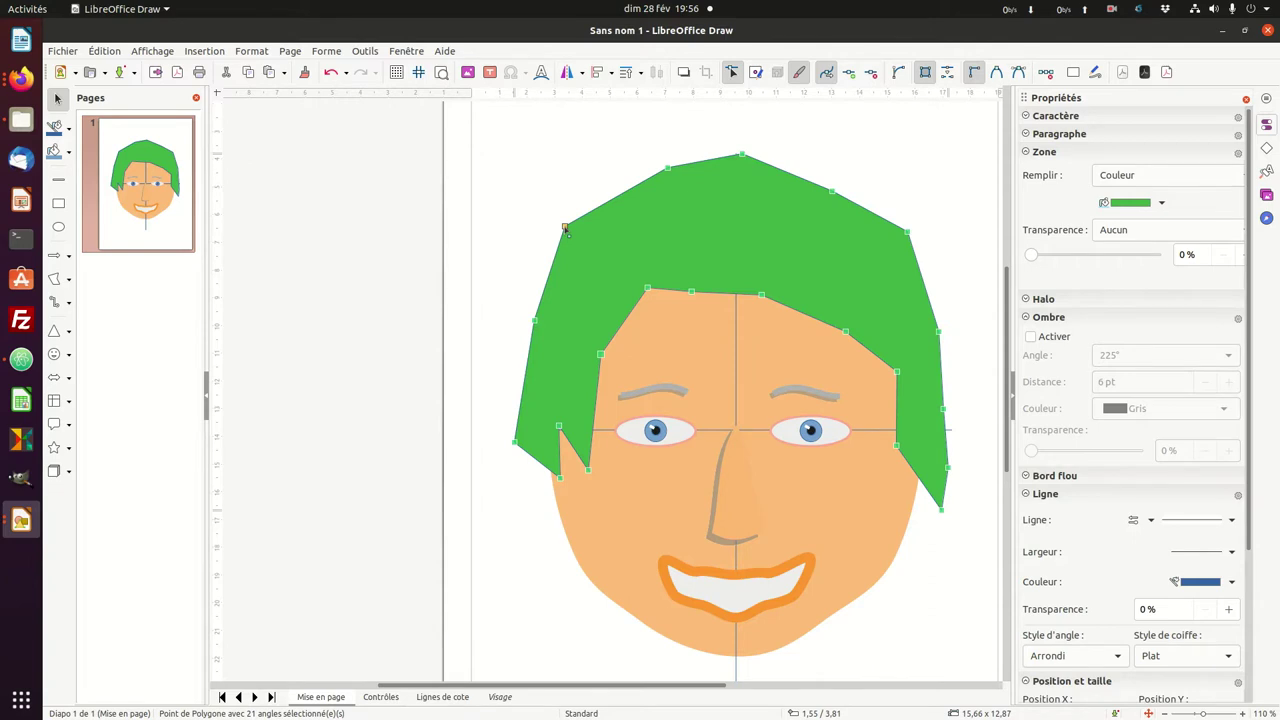
- Convert the hair's crown, upper side and fringe points to smooth transitions, leaving the lower lock points sharp
click(997, 74)
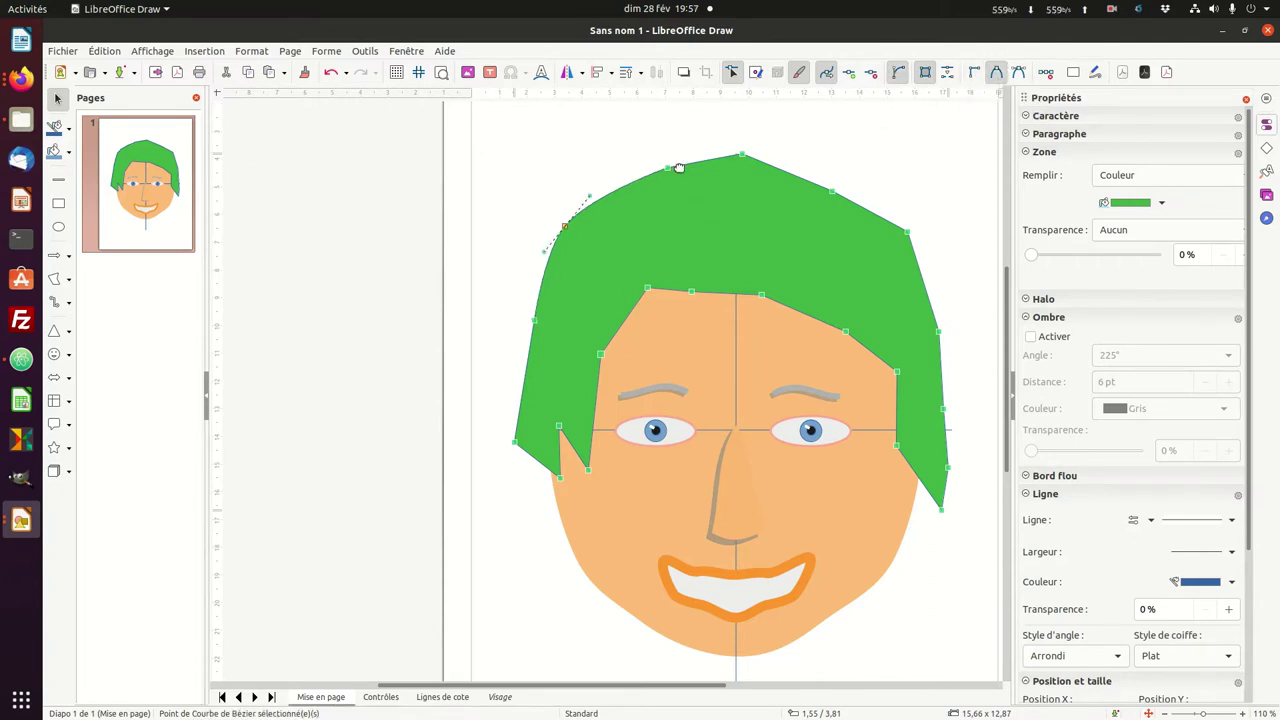
click(512, 232)
drag(503, 110, 968, 383)
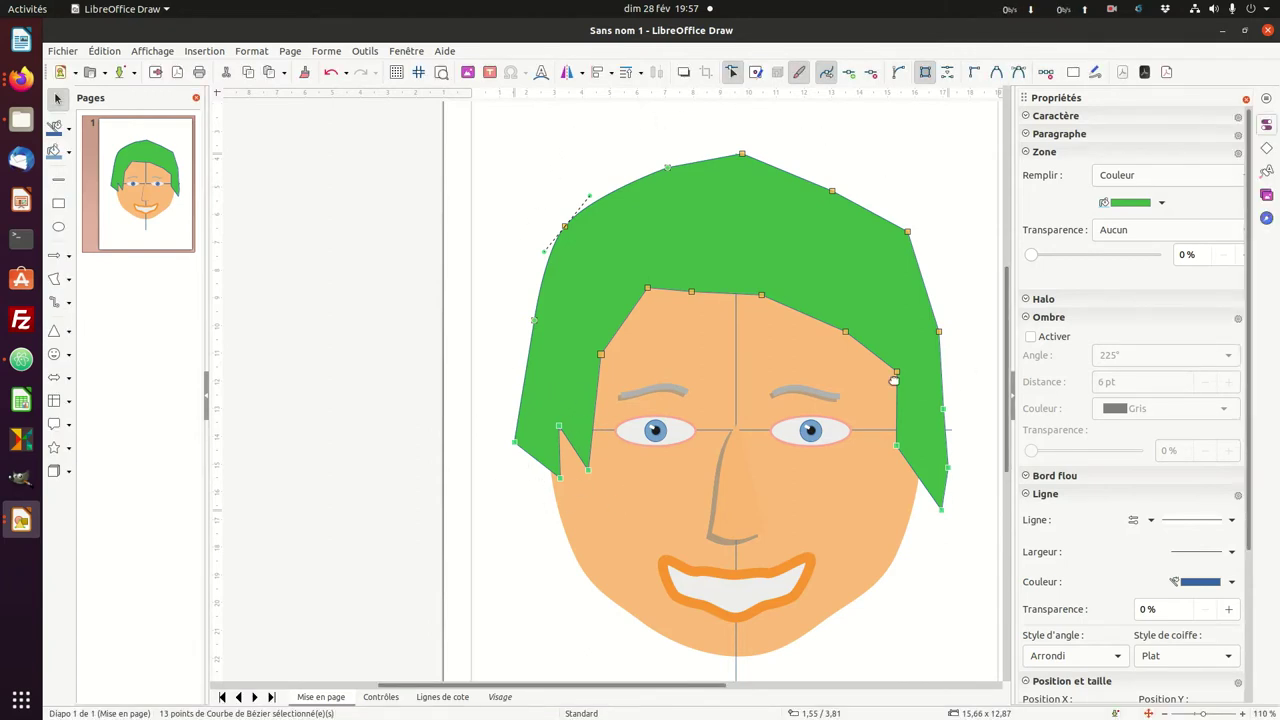
click(997, 72)
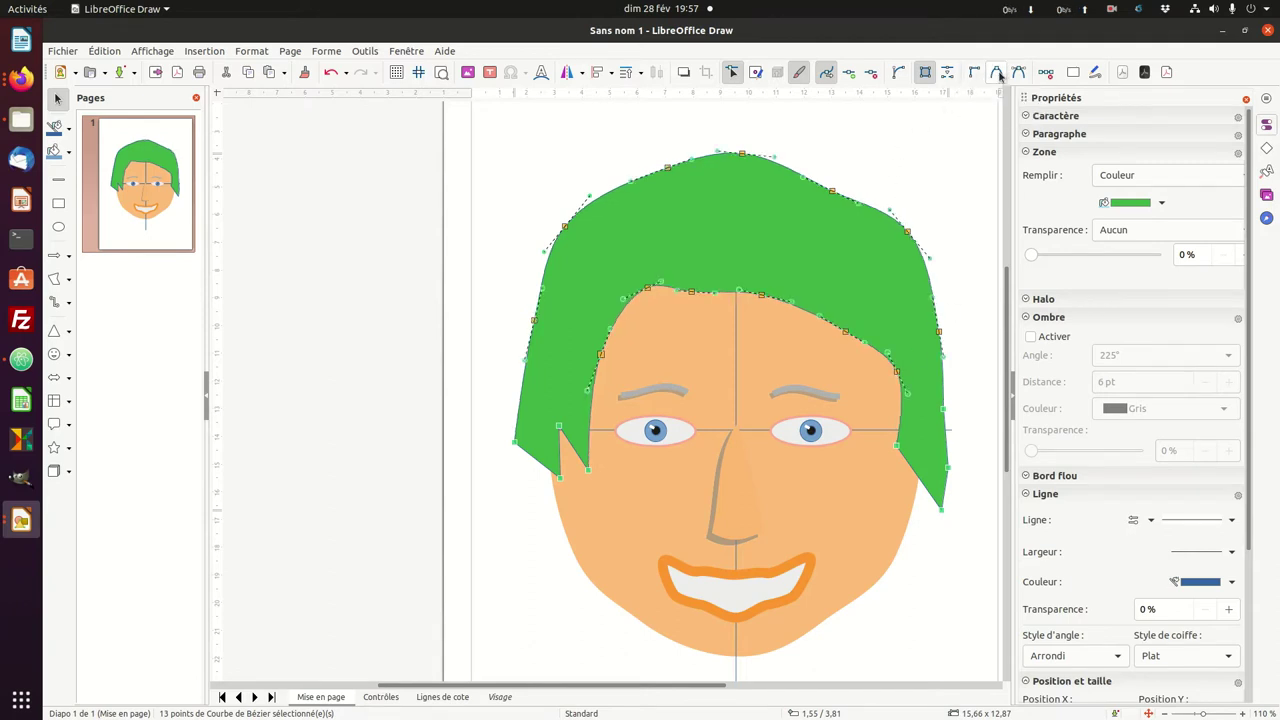
click(938, 168)
- Turn the fringe point near the face's centre line into a corner point, raise it and pull its left handle down
click(766, 286)
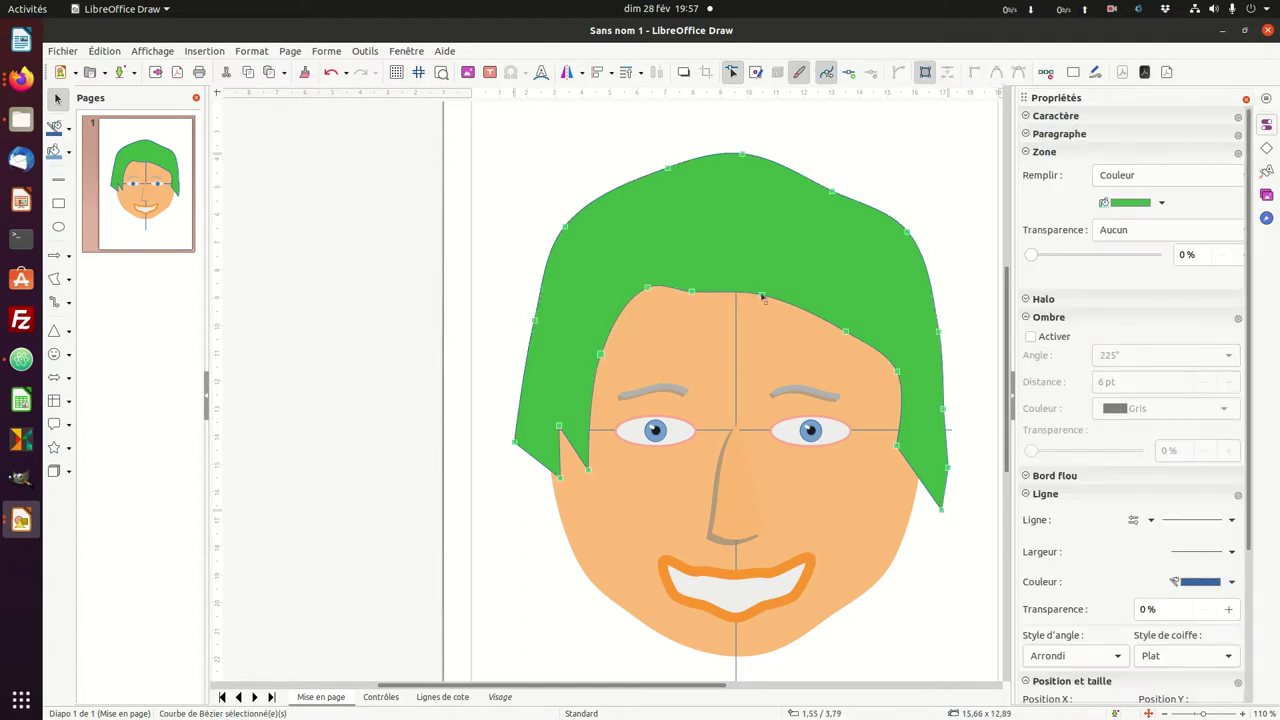
click(762, 296)
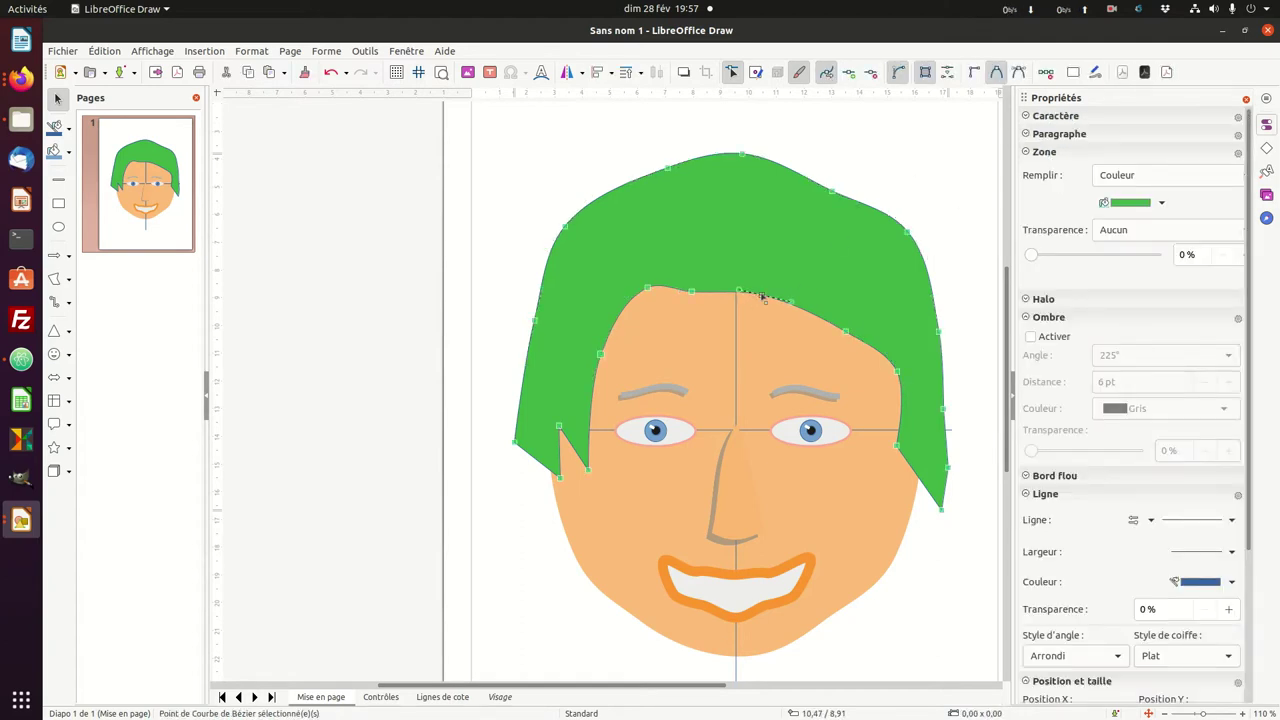
click(977, 75)
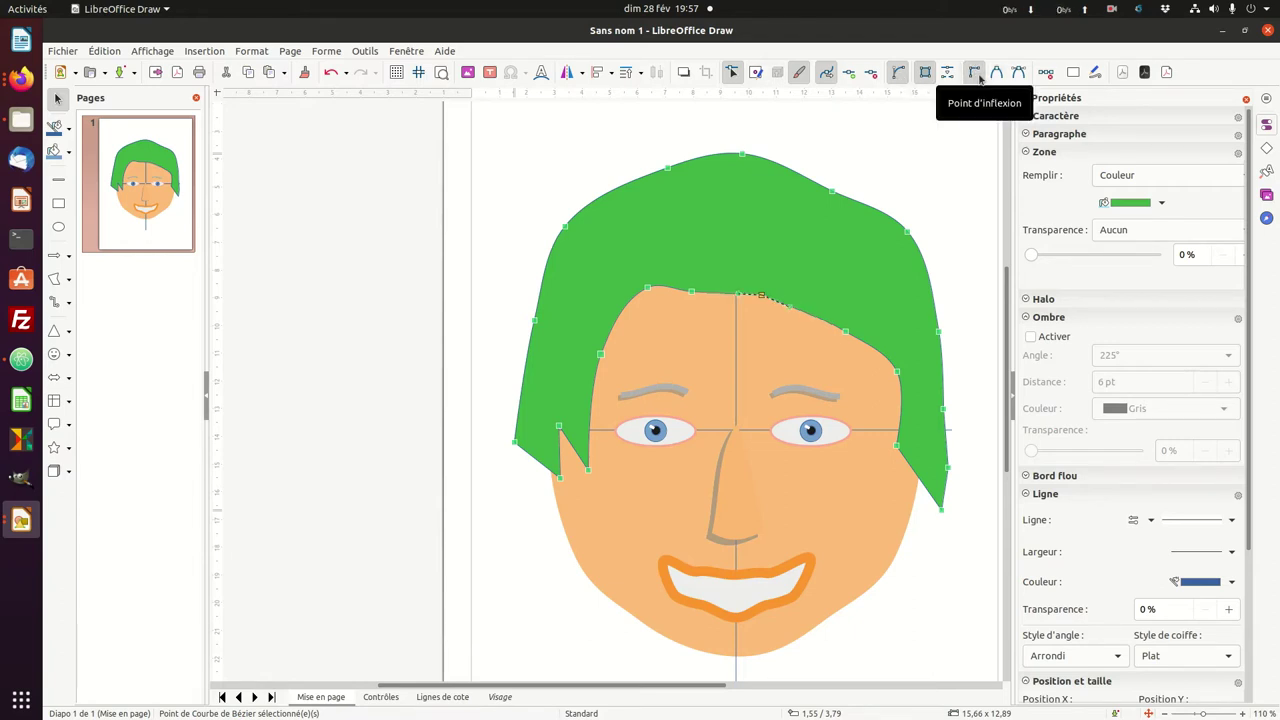
drag(760, 289, 748, 331)
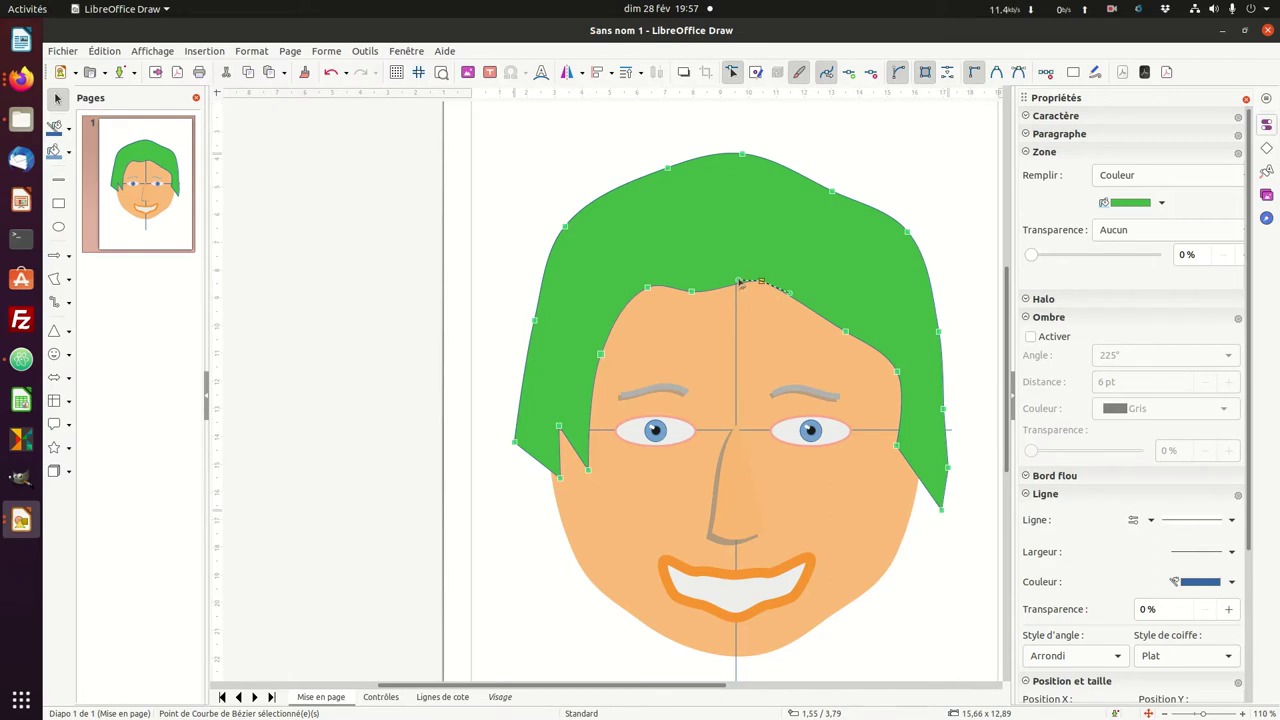
drag(740, 283, 749, 306)
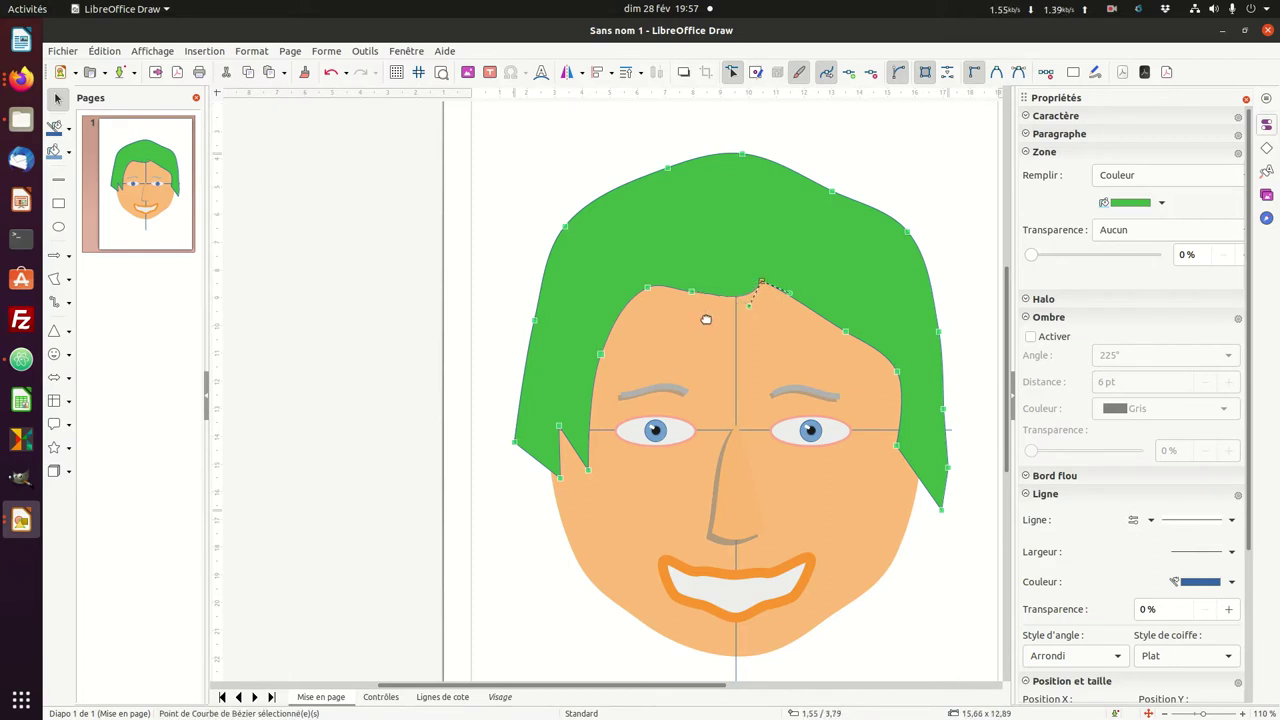
- Make the fringe's left end point a smooth transition and move it up and outward
click(647, 287)
click(993, 73)
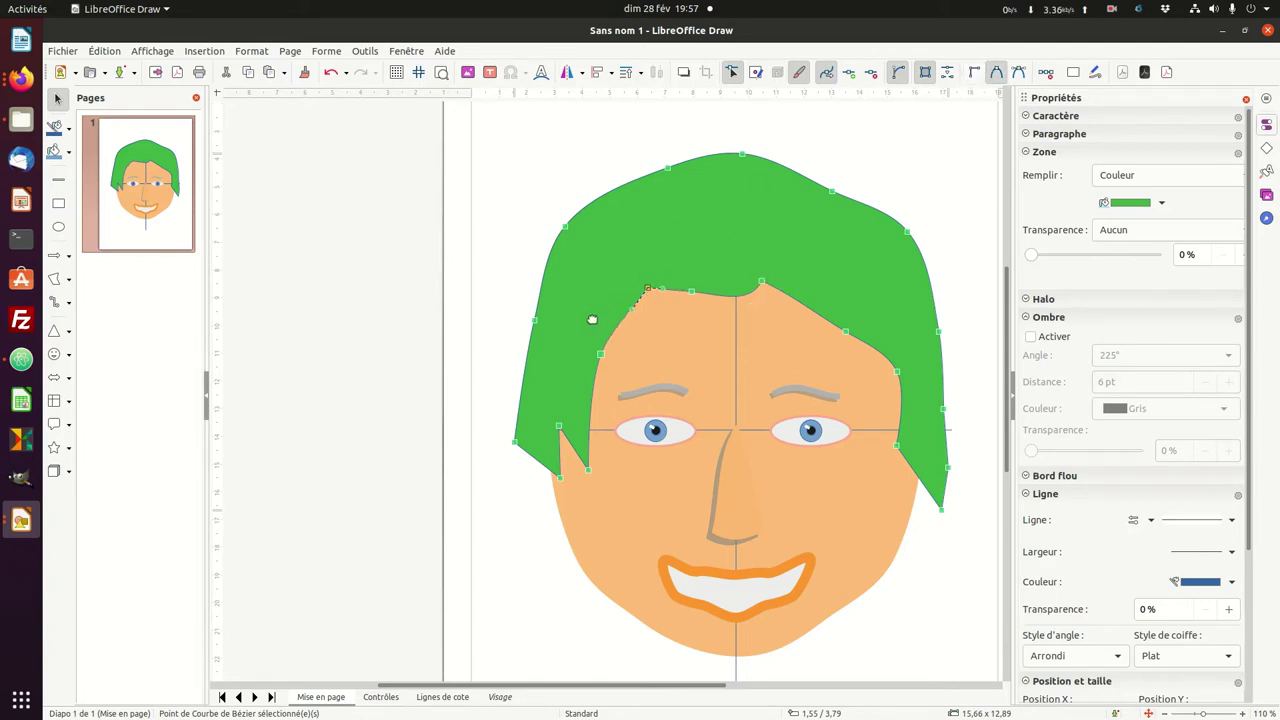
drag(640, 280, 649, 330)
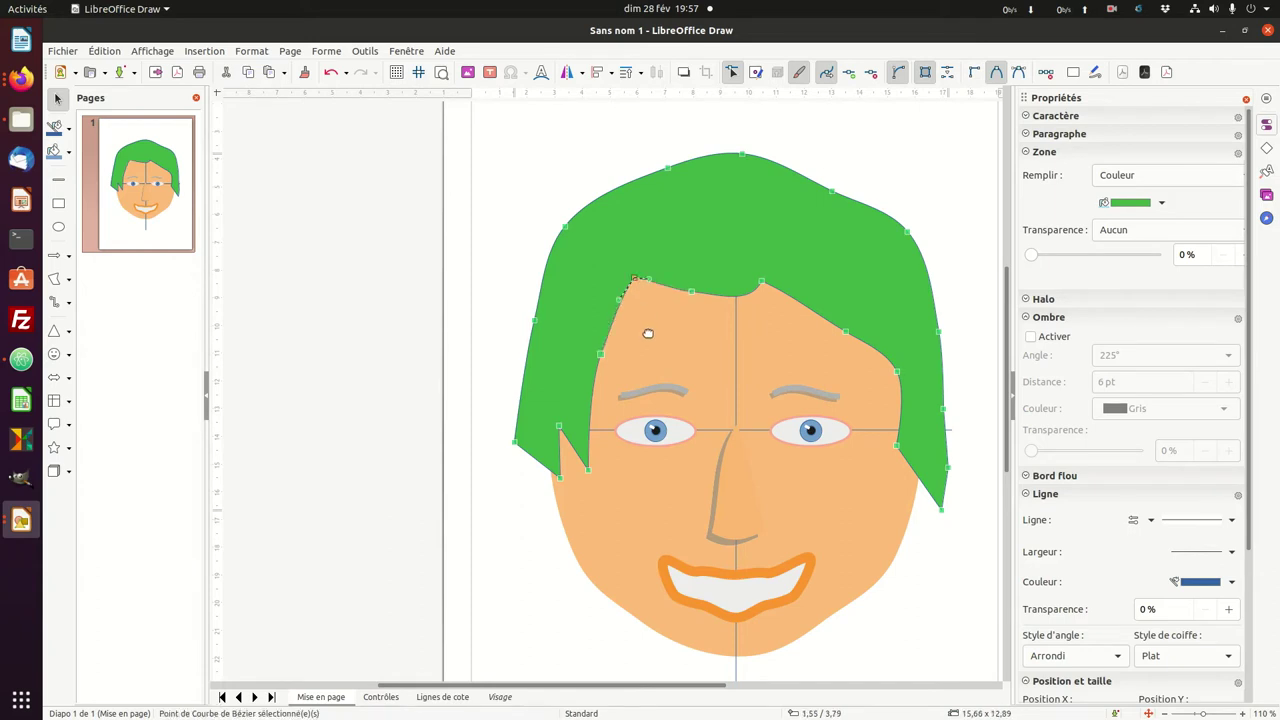
key(Escape)
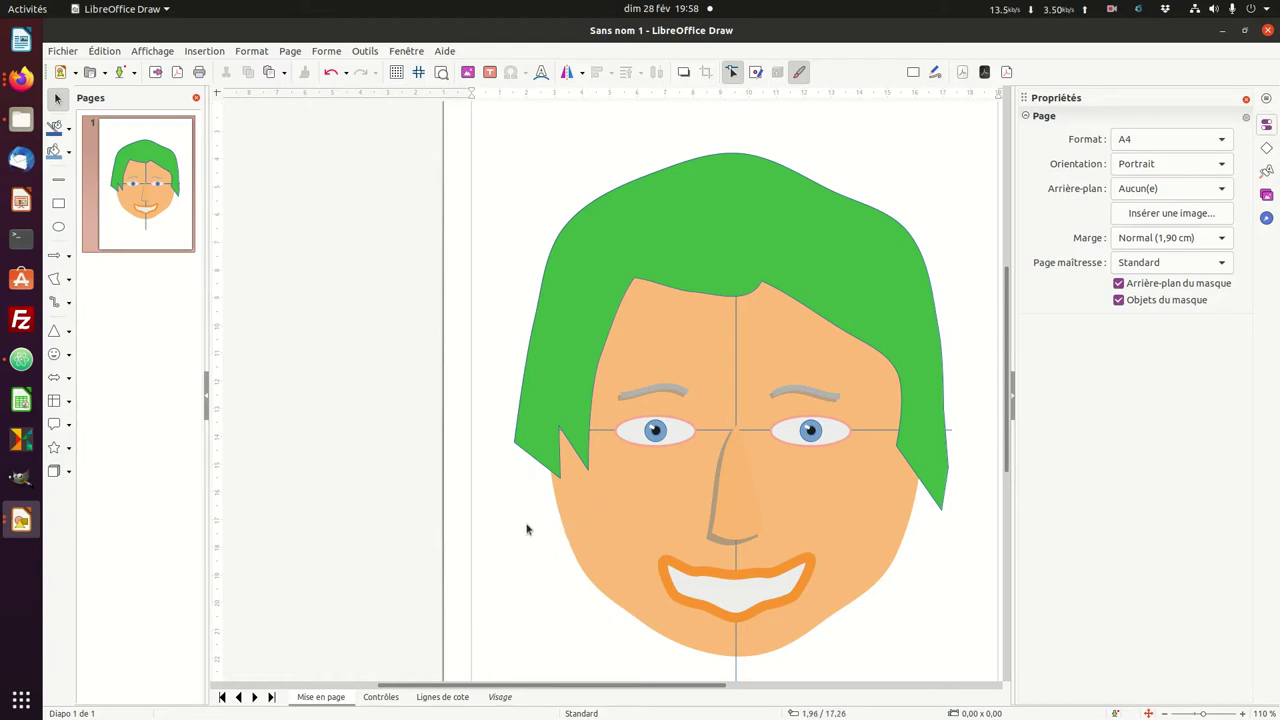
- Pull one tip of each side lock up into the hair so both locks end in forked spikes
click(546, 452)
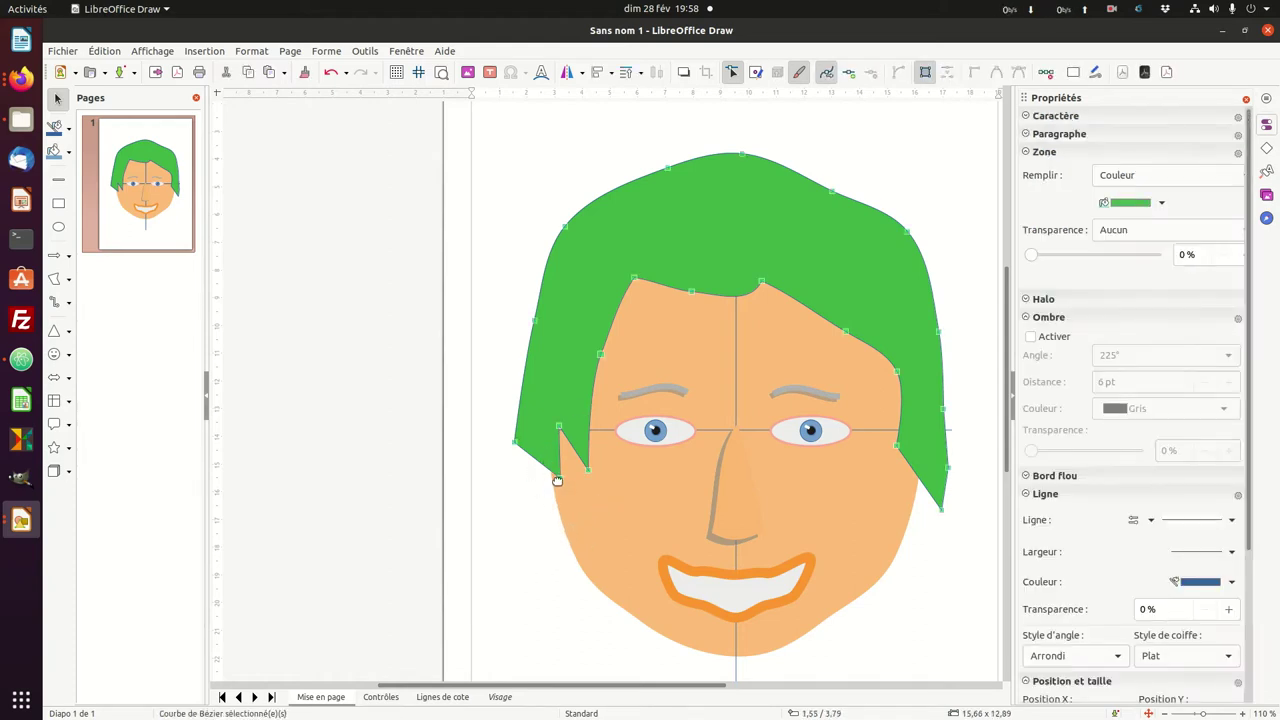
drag(560, 480, 541, 393)
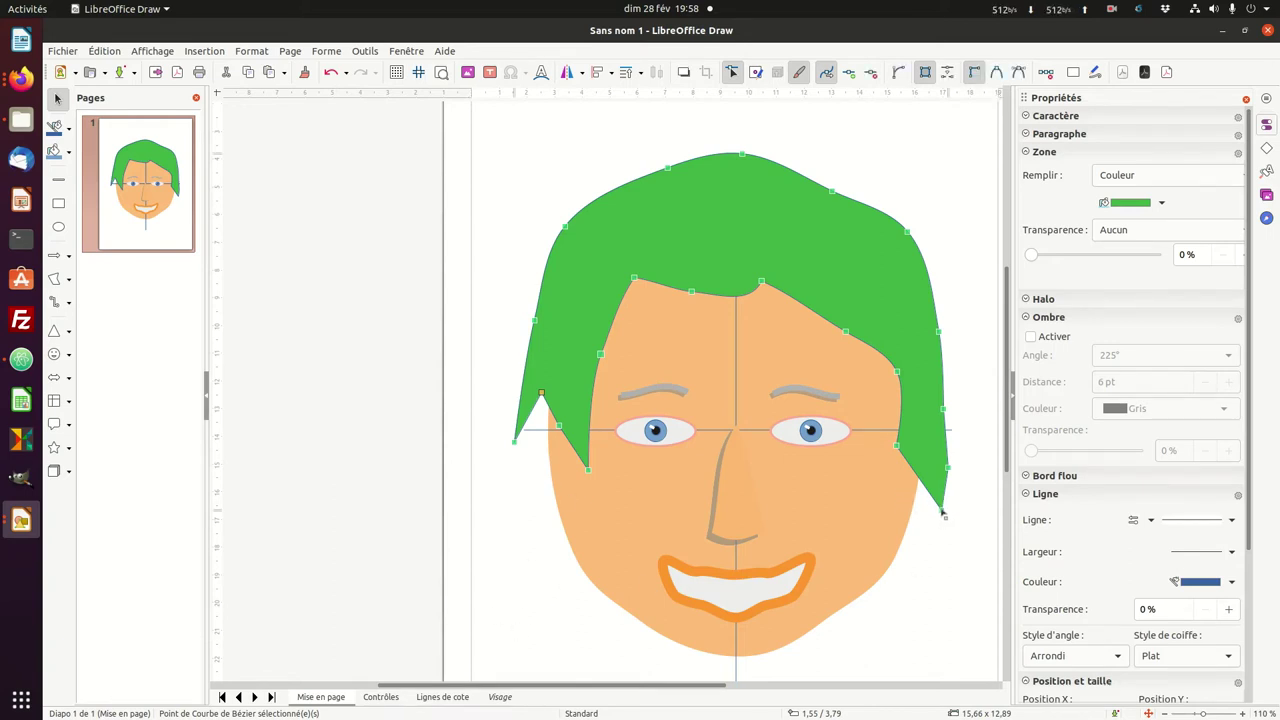
drag(942, 514, 926, 388)
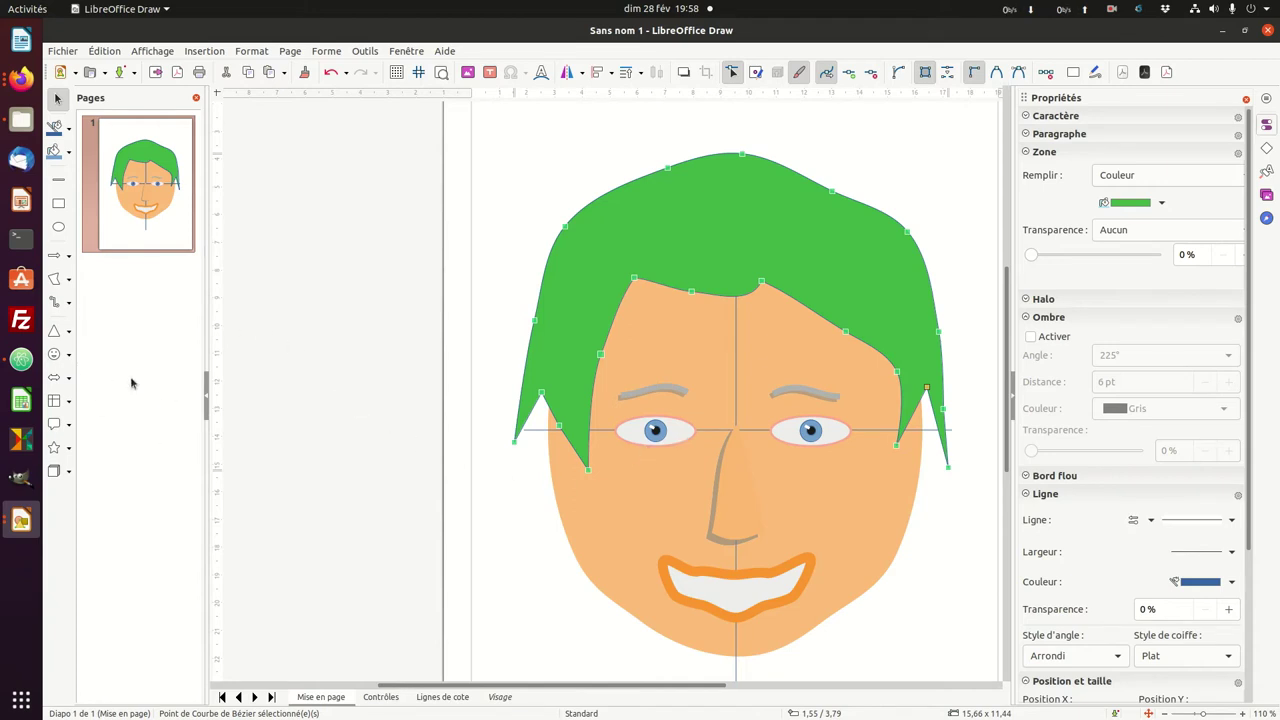
- Draw a vertical ellipse about 1.5 × 3.2 cm as an ear on the head's left edge and fill it with orange
click(59, 228)
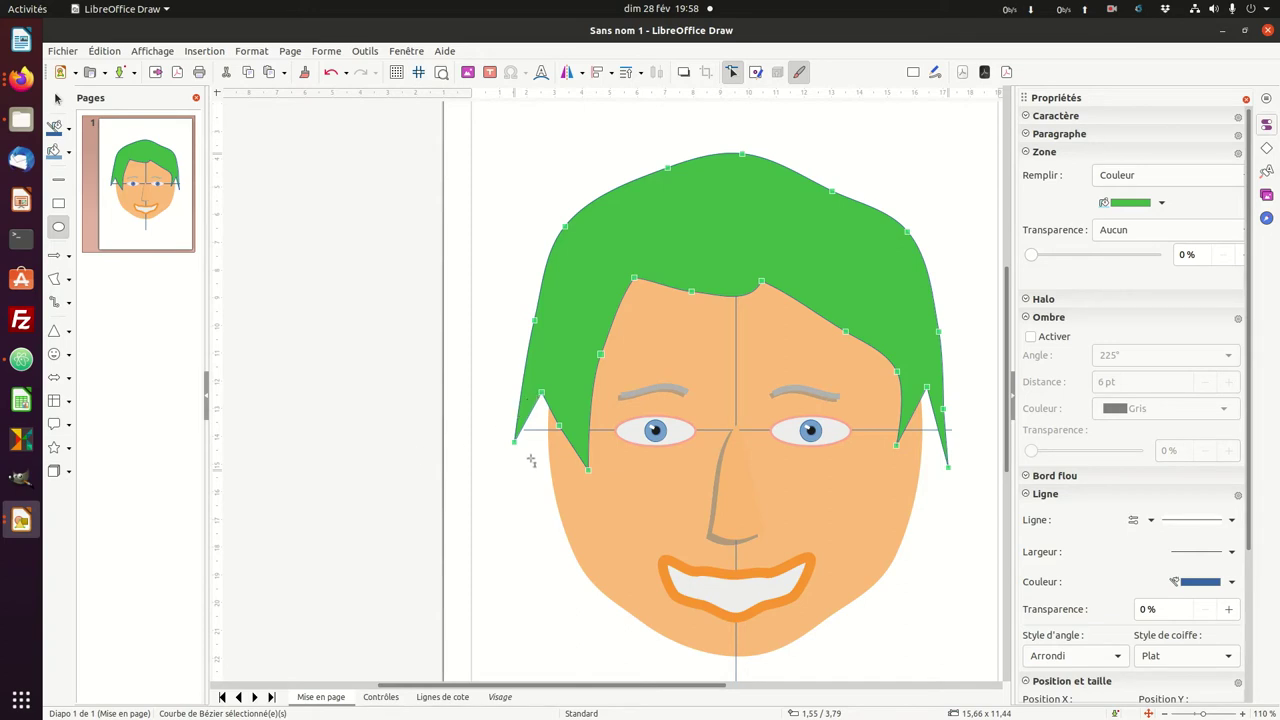
drag(535, 466, 576, 375)
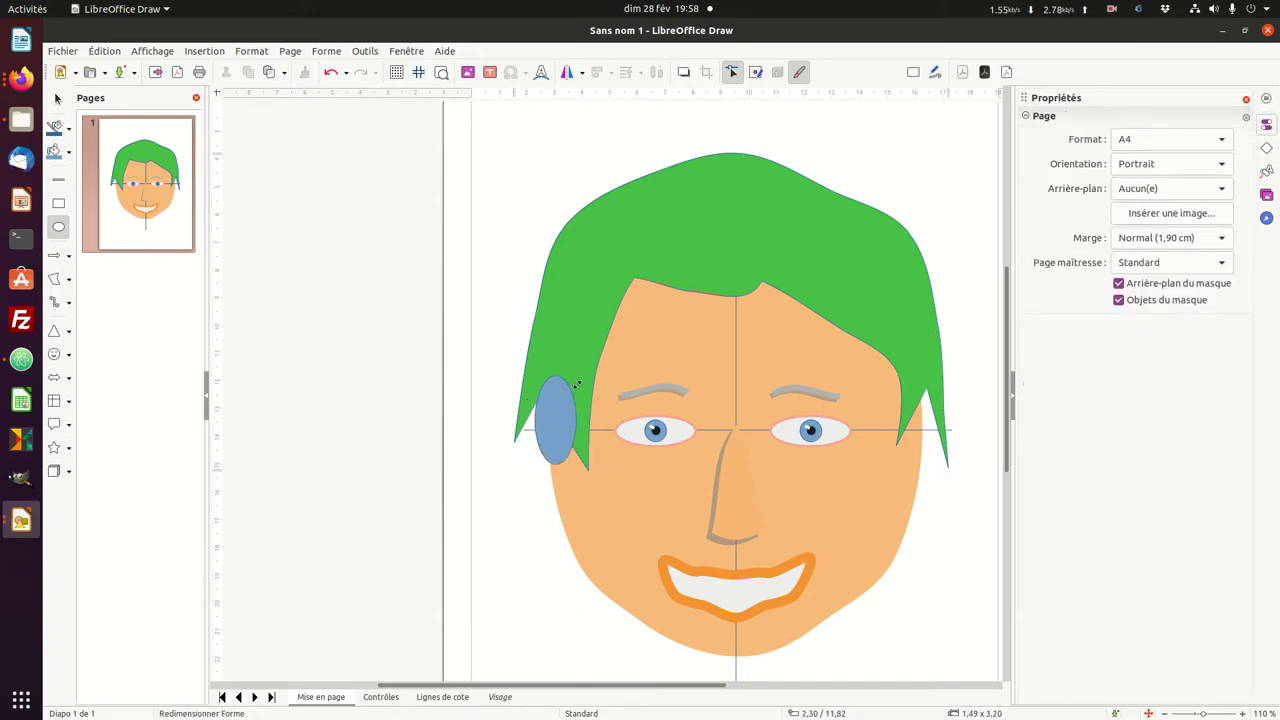
drag(547, 433, 538, 429)
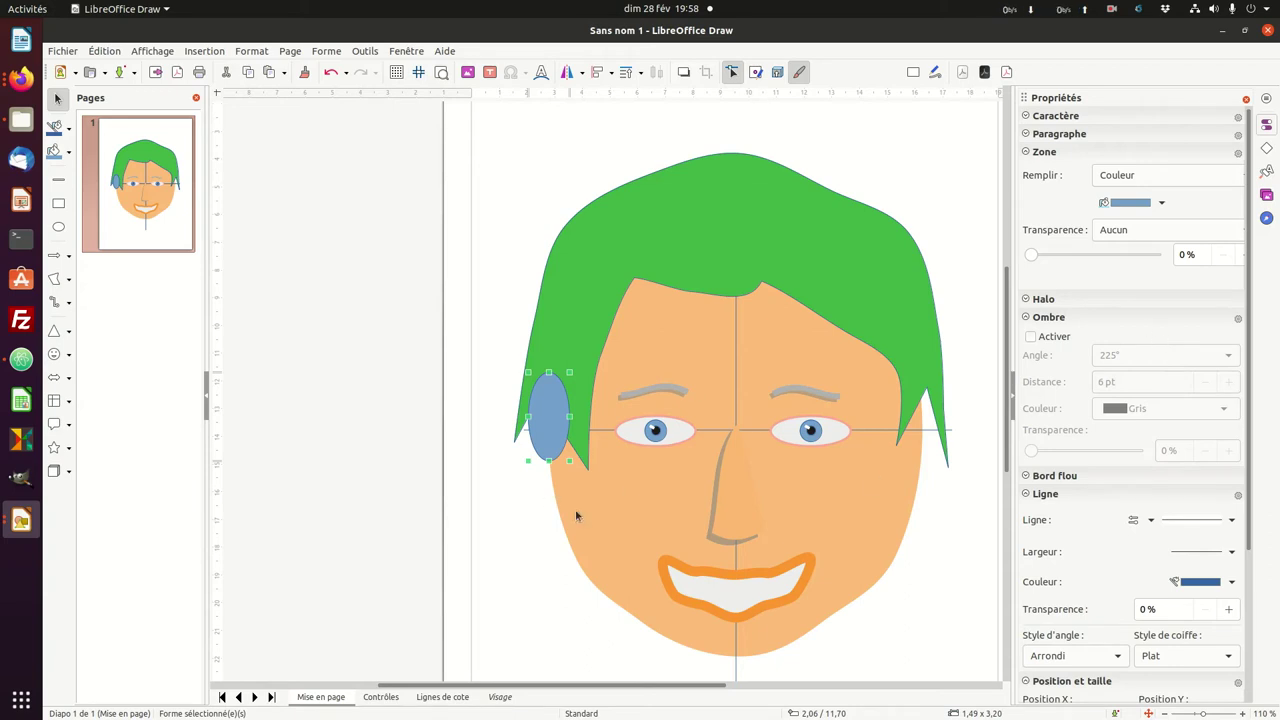
click(1148, 203)
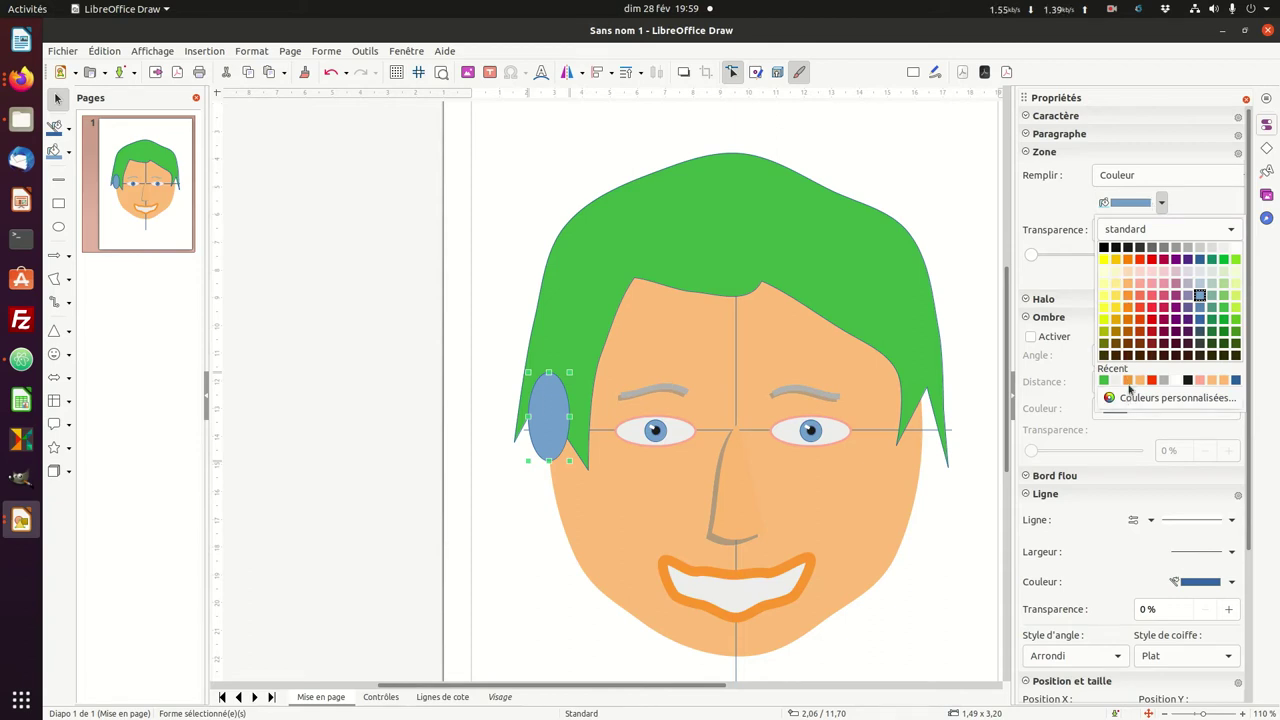
click(1127, 381)
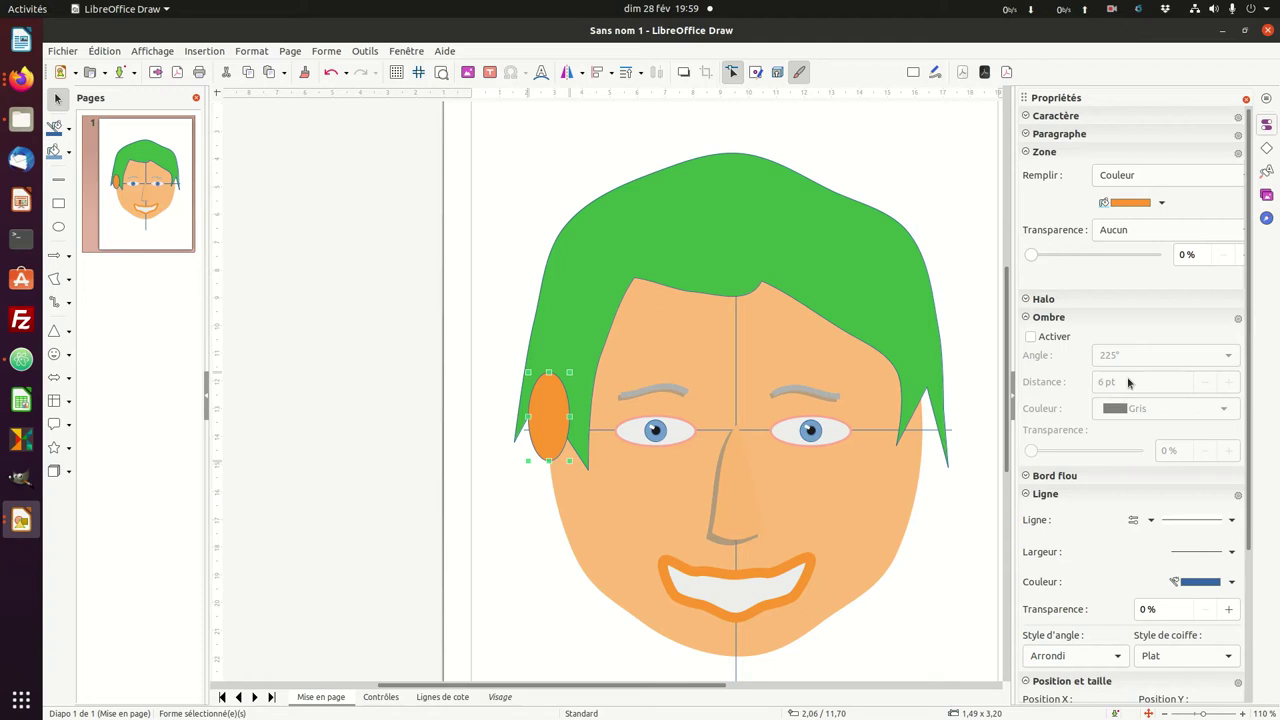
- Darken the ear's fill to a custom orange by lowering its brightness to 90 %
click(1137, 204)
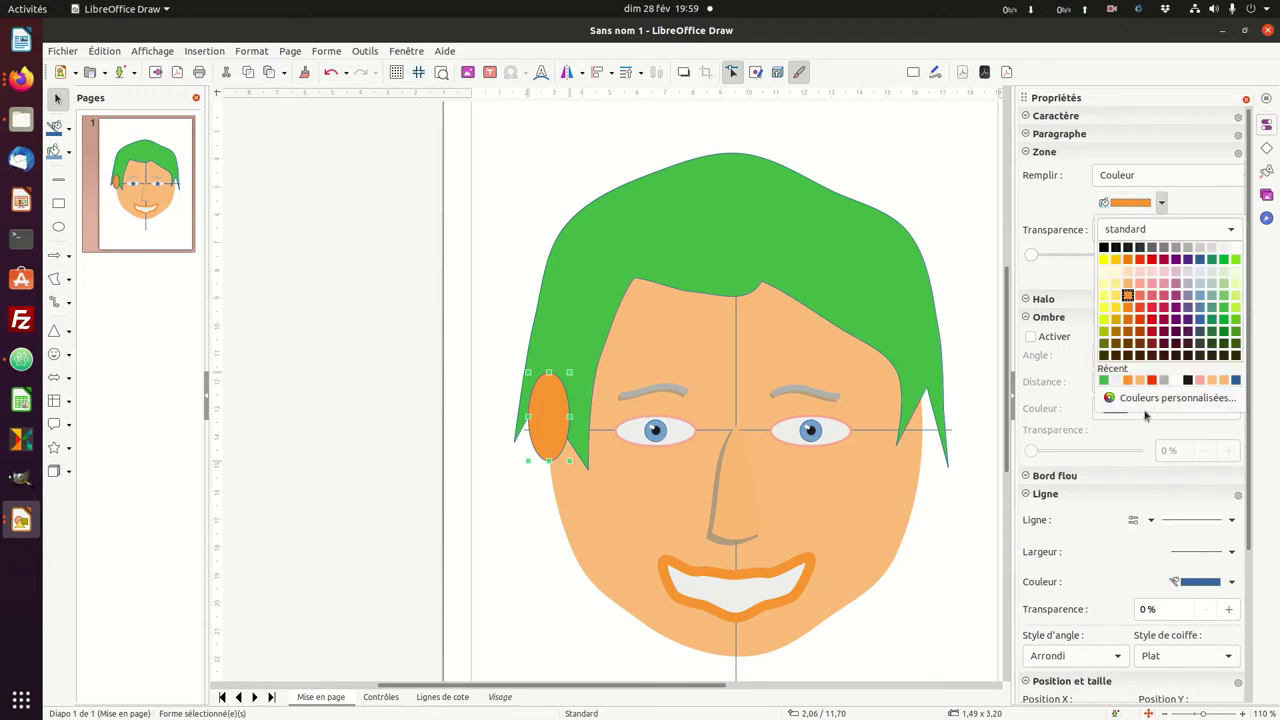
click(1137, 398)
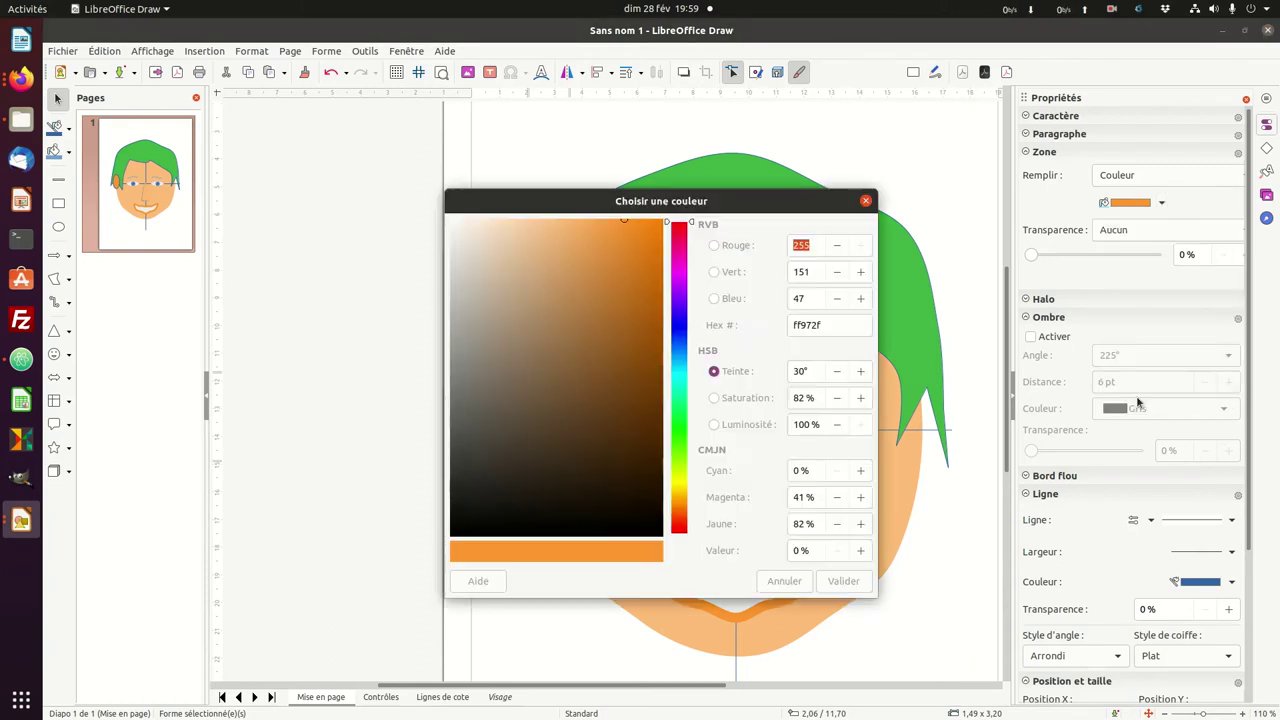
double_click(808, 424)
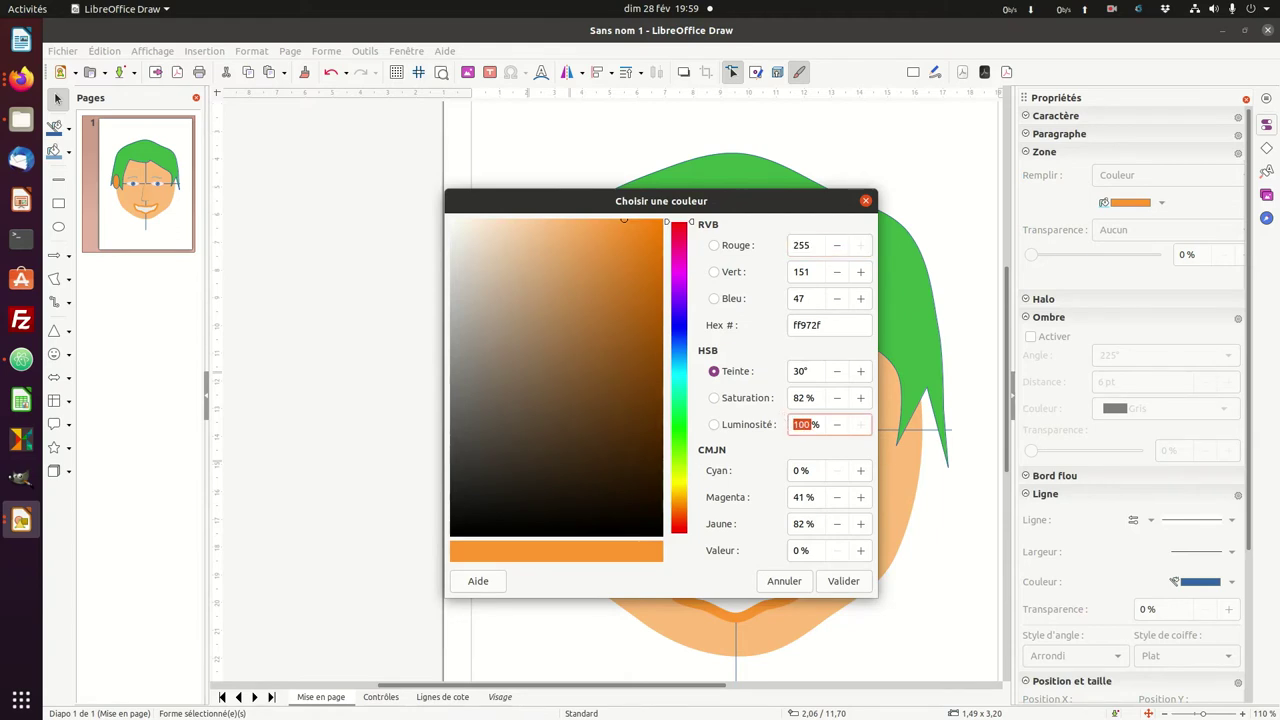
text(80)
key(Tab)
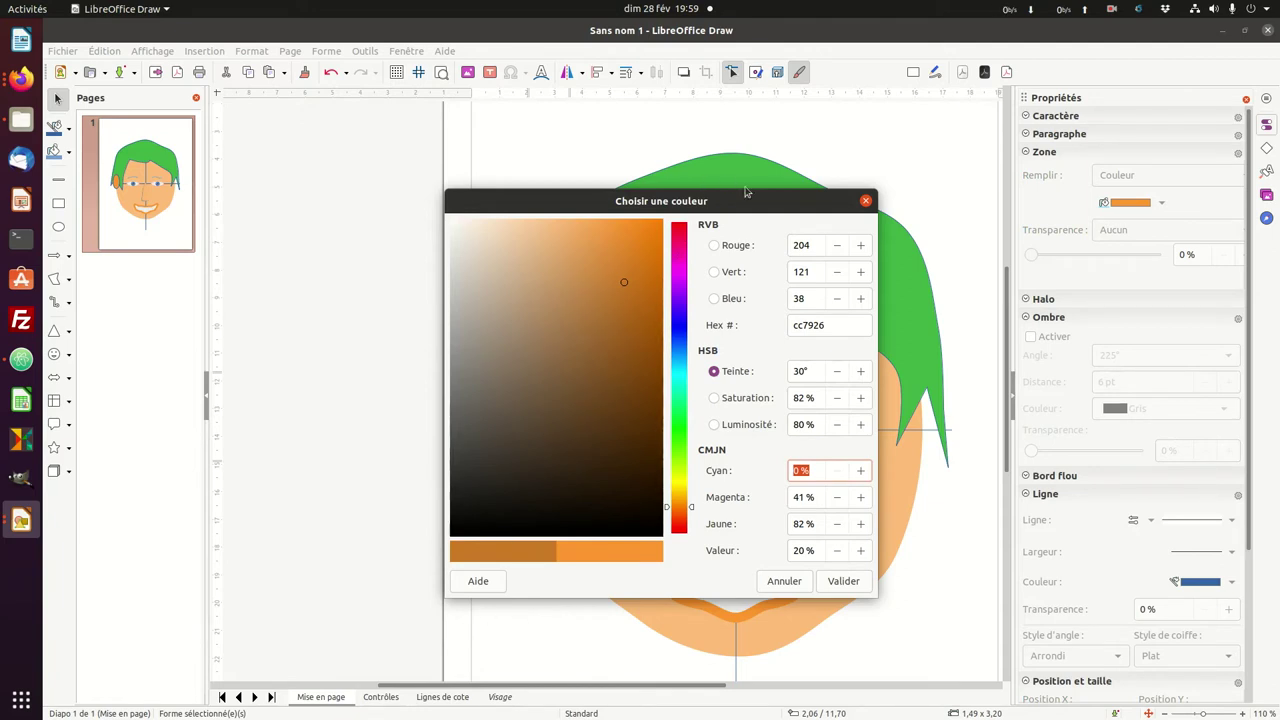
mouse_move(745, 192)
mouse_down()
mouse_move(680, 197)
mouse_move(412, 130)
mouse_move(366, 180)
mouse_move(376, 118)
mouse_up()
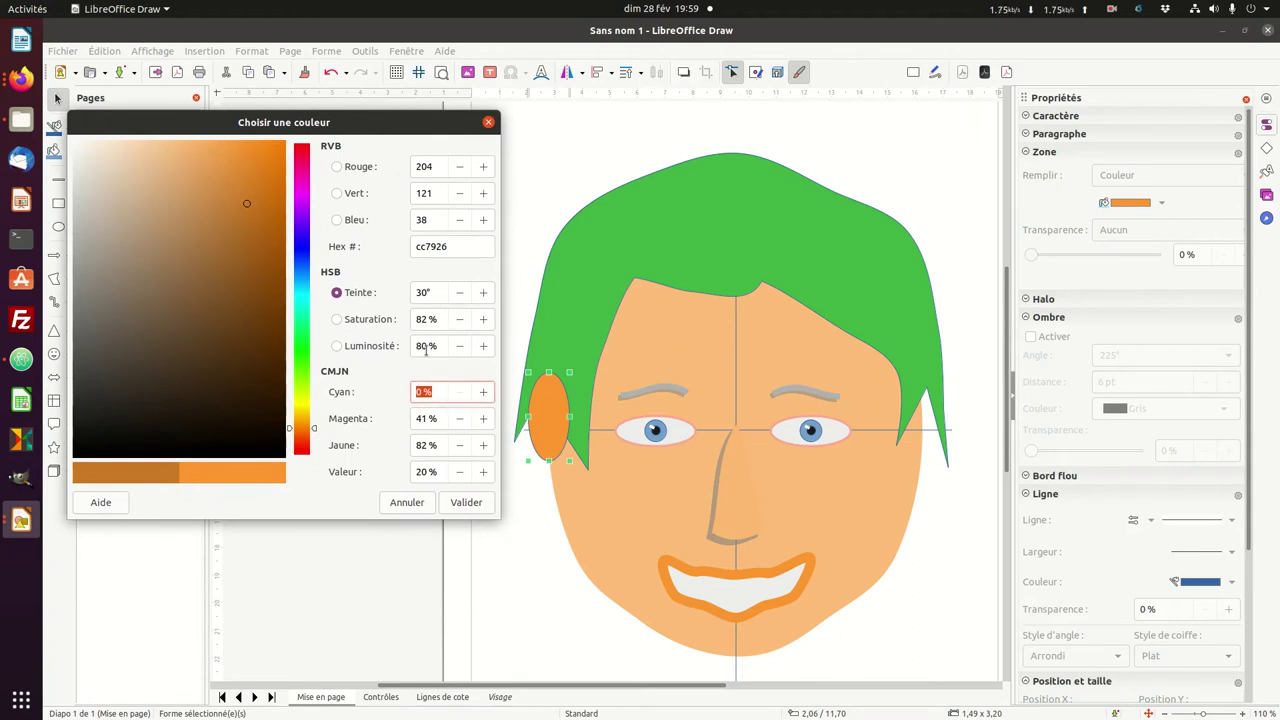
click(419, 346)
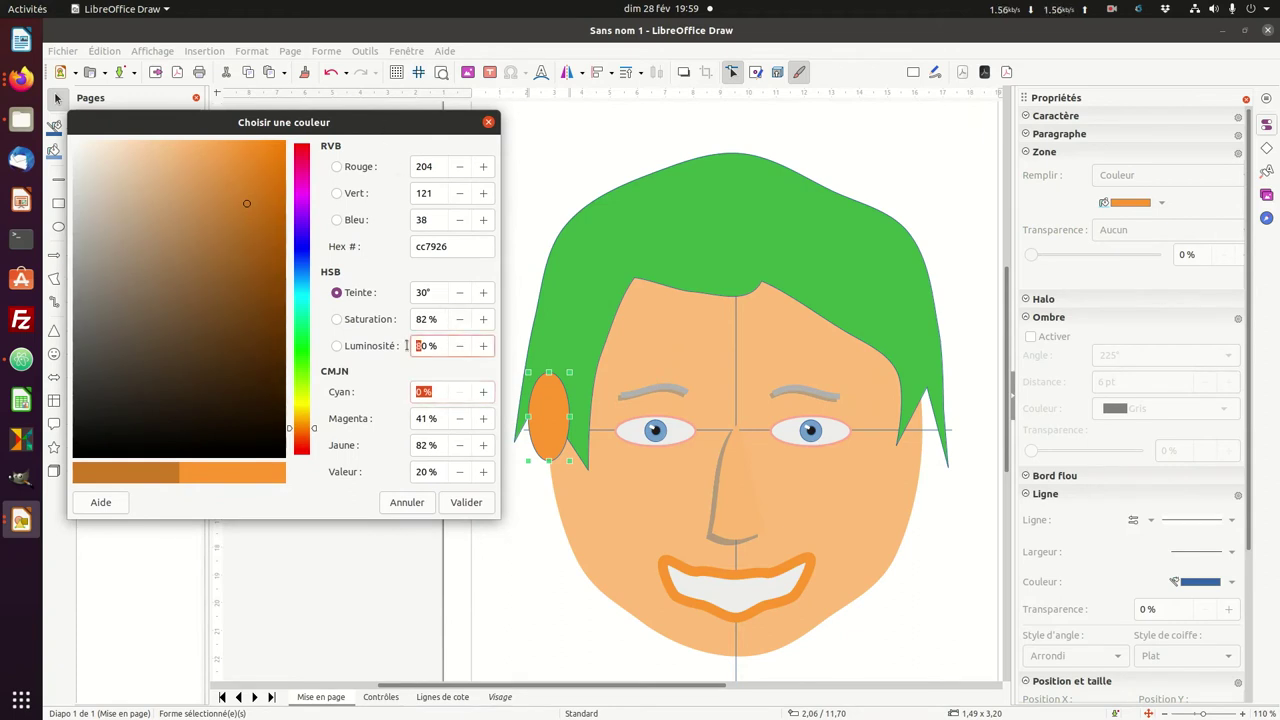
key(Tab)
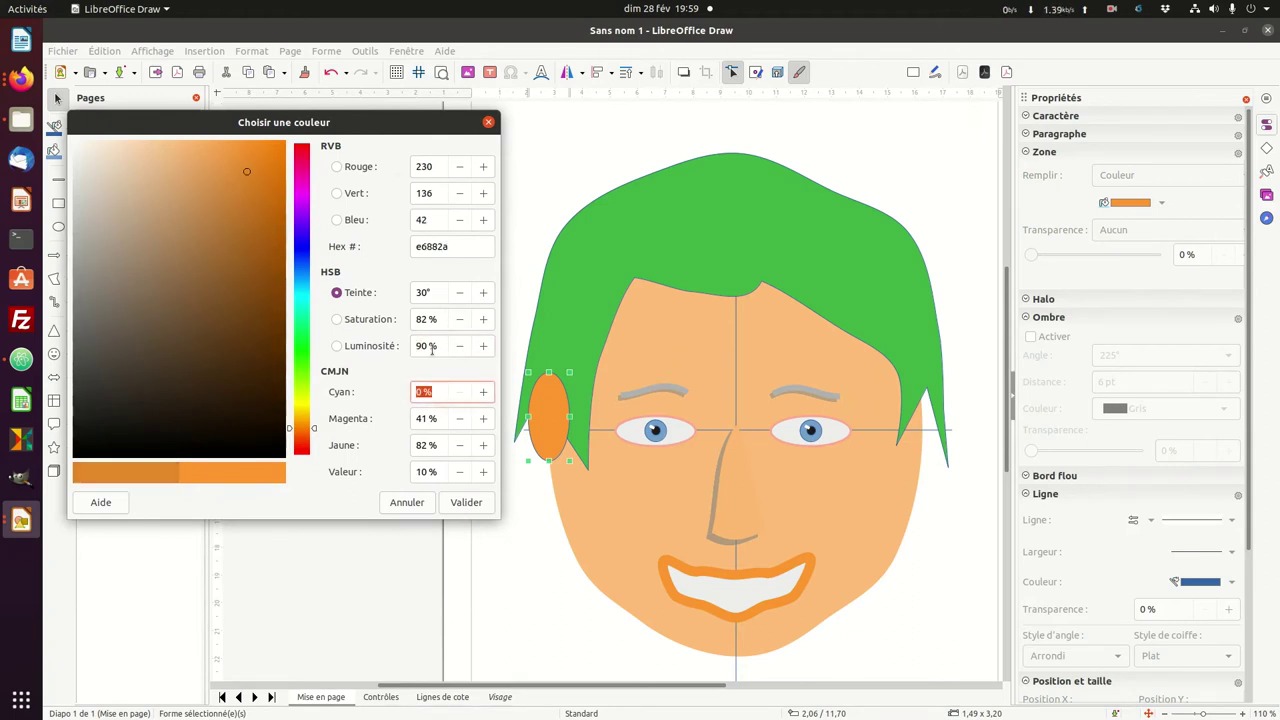
click(468, 503)
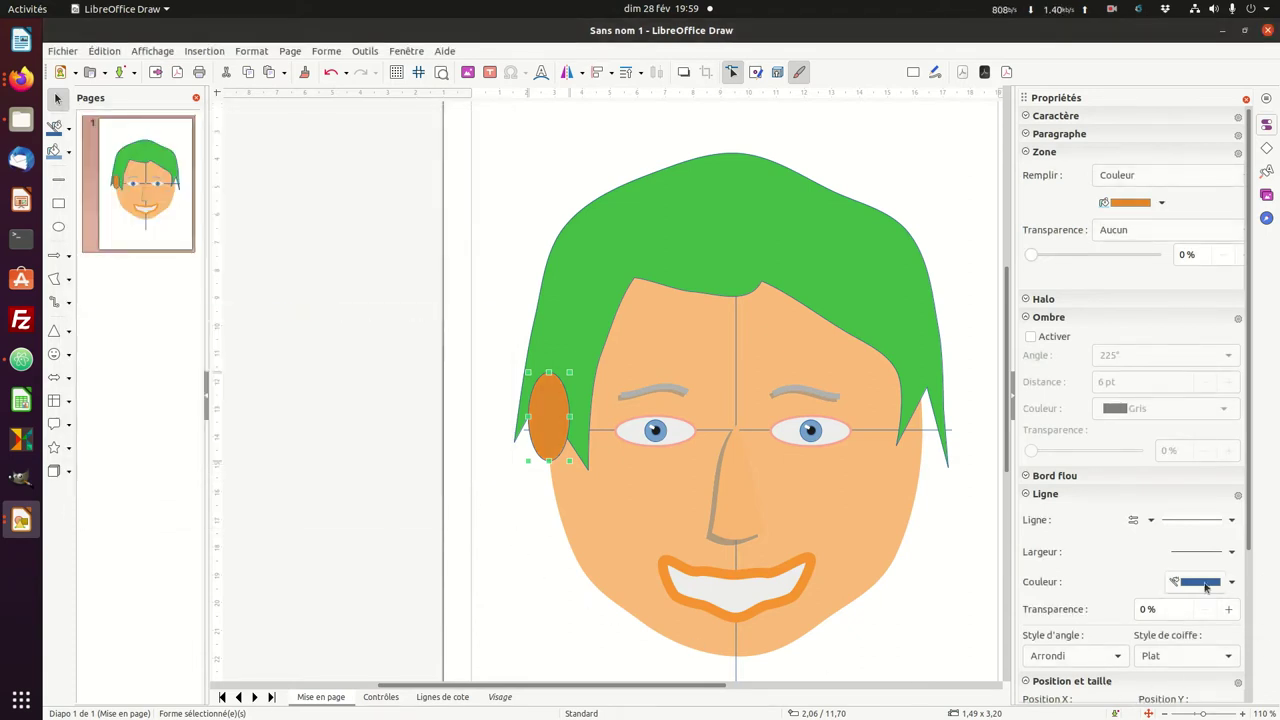
- Remove the ear's outline and send the ear to the back, behind the head and hair
click(1209, 522)
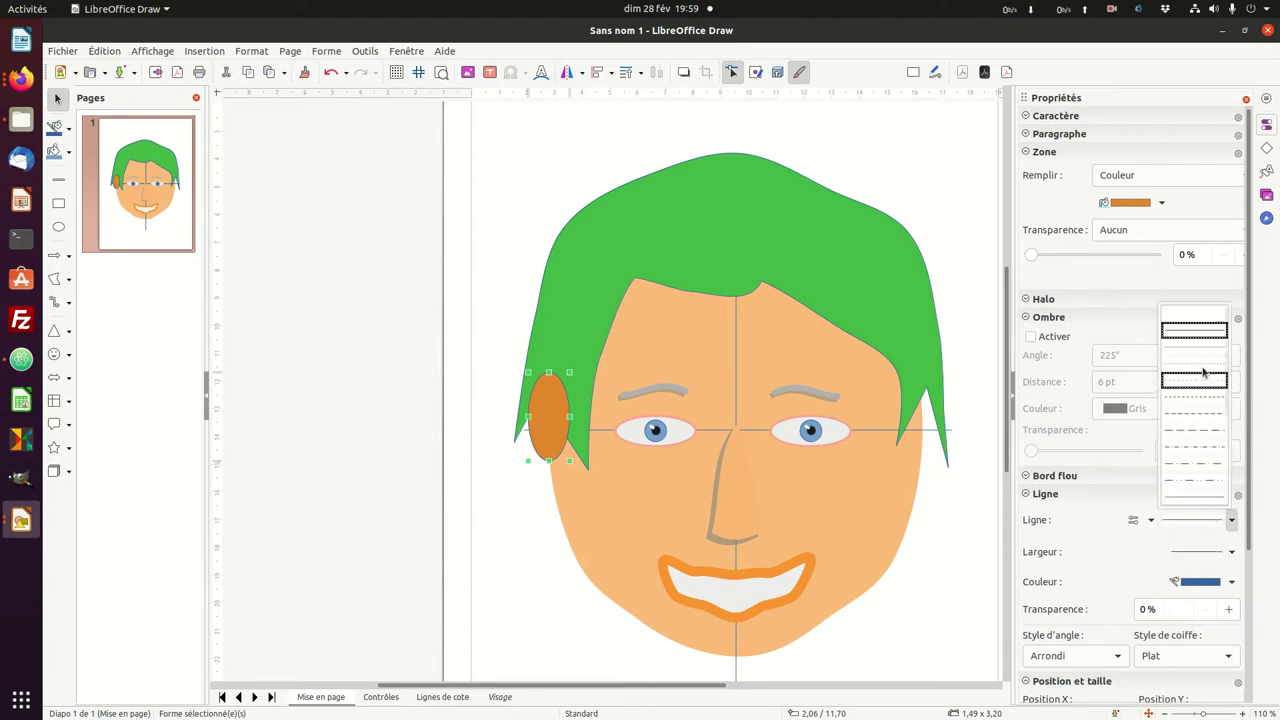
click(1205, 316)
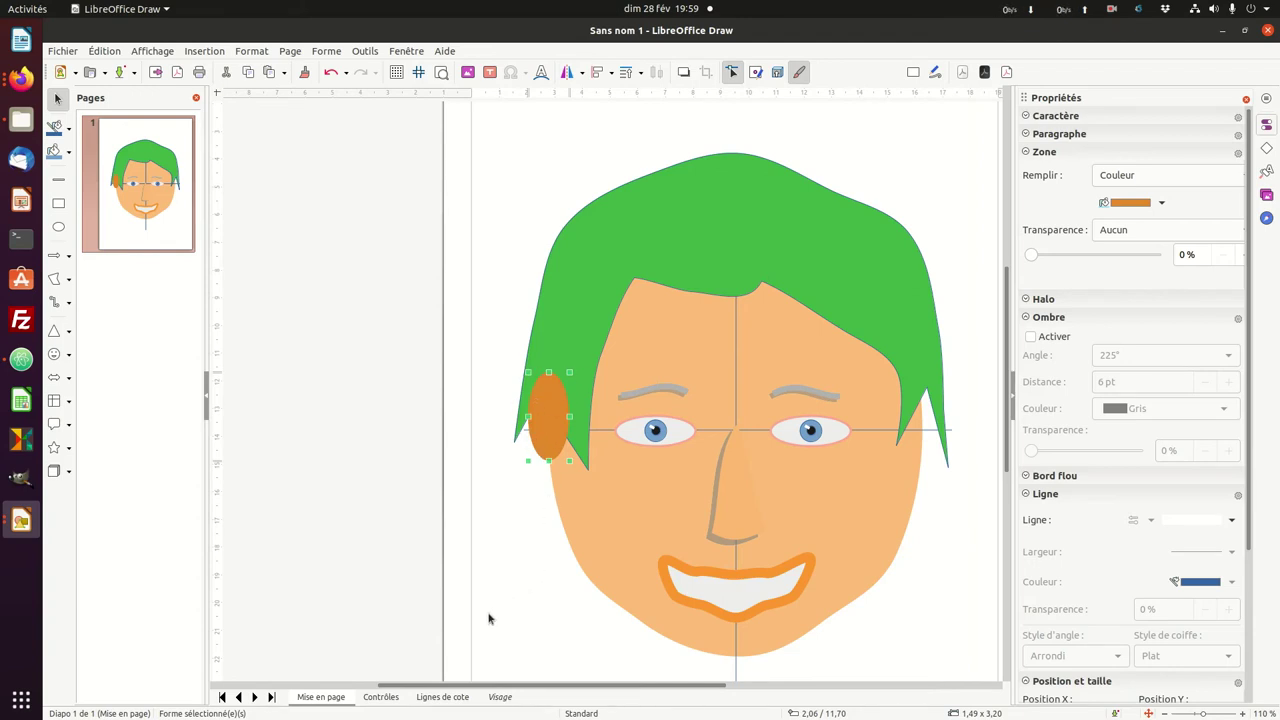
right_click(551, 403)
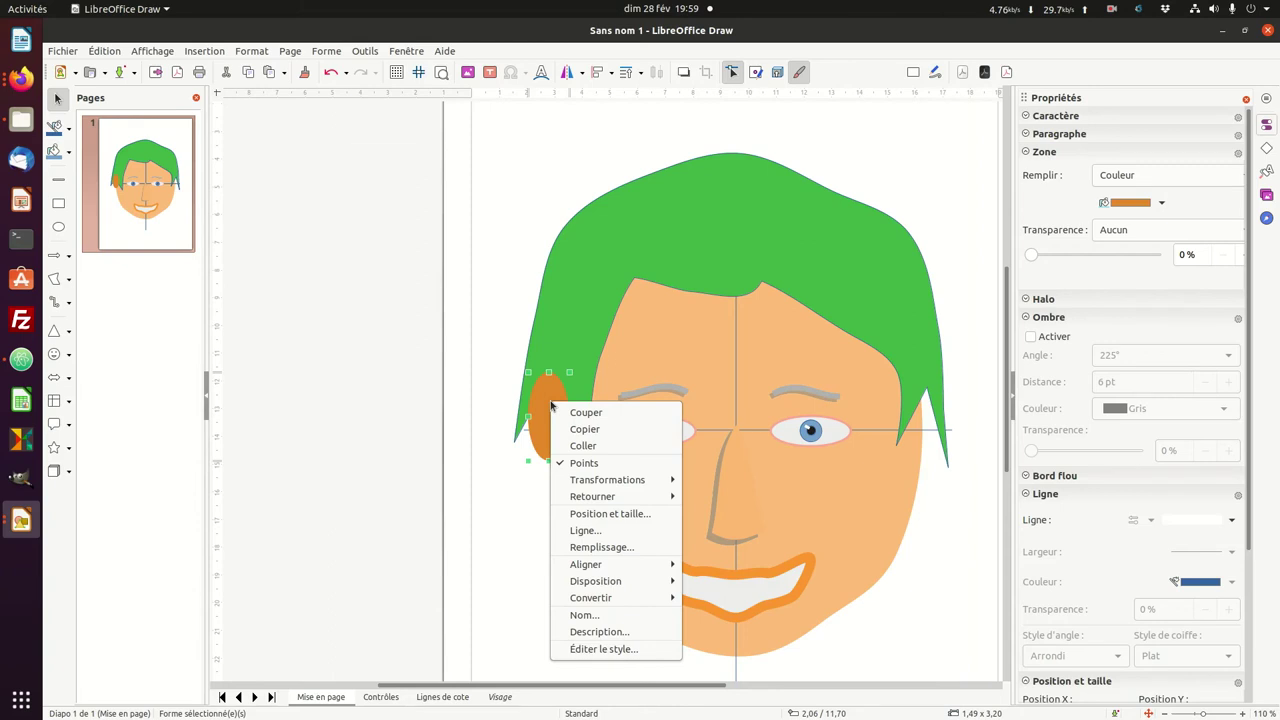
mouse_move(606, 595)
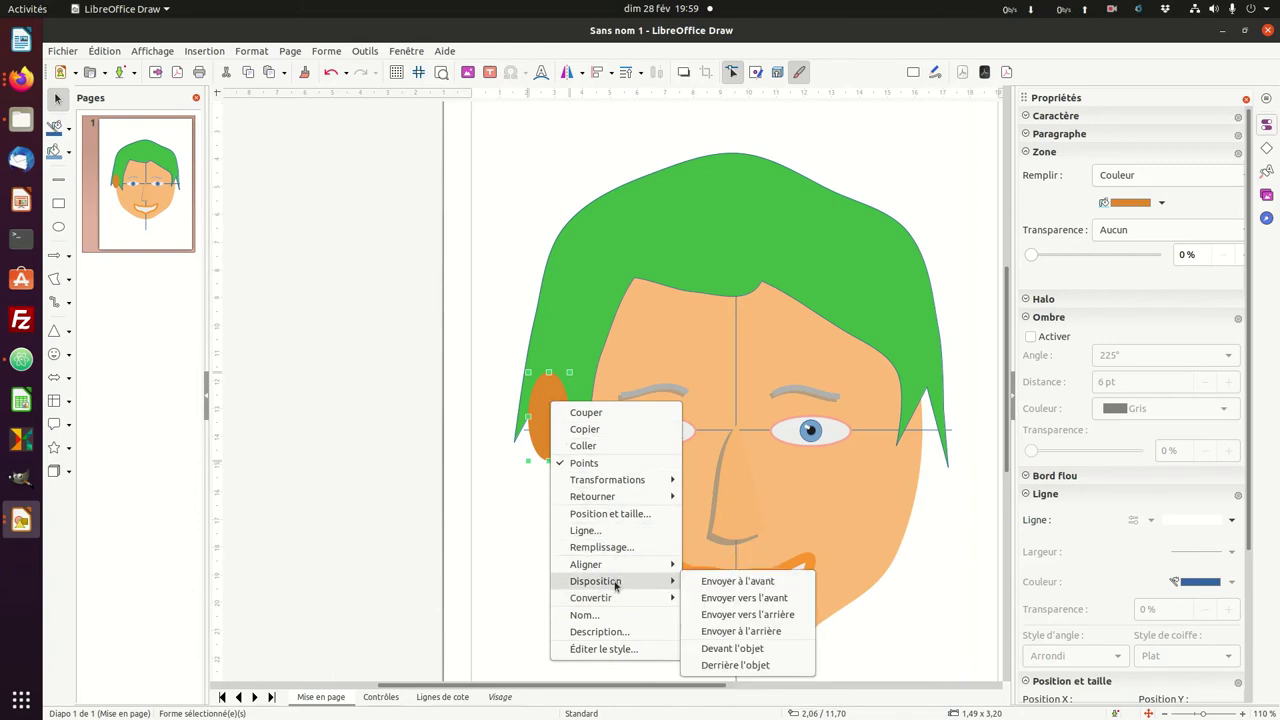
click(758, 632)
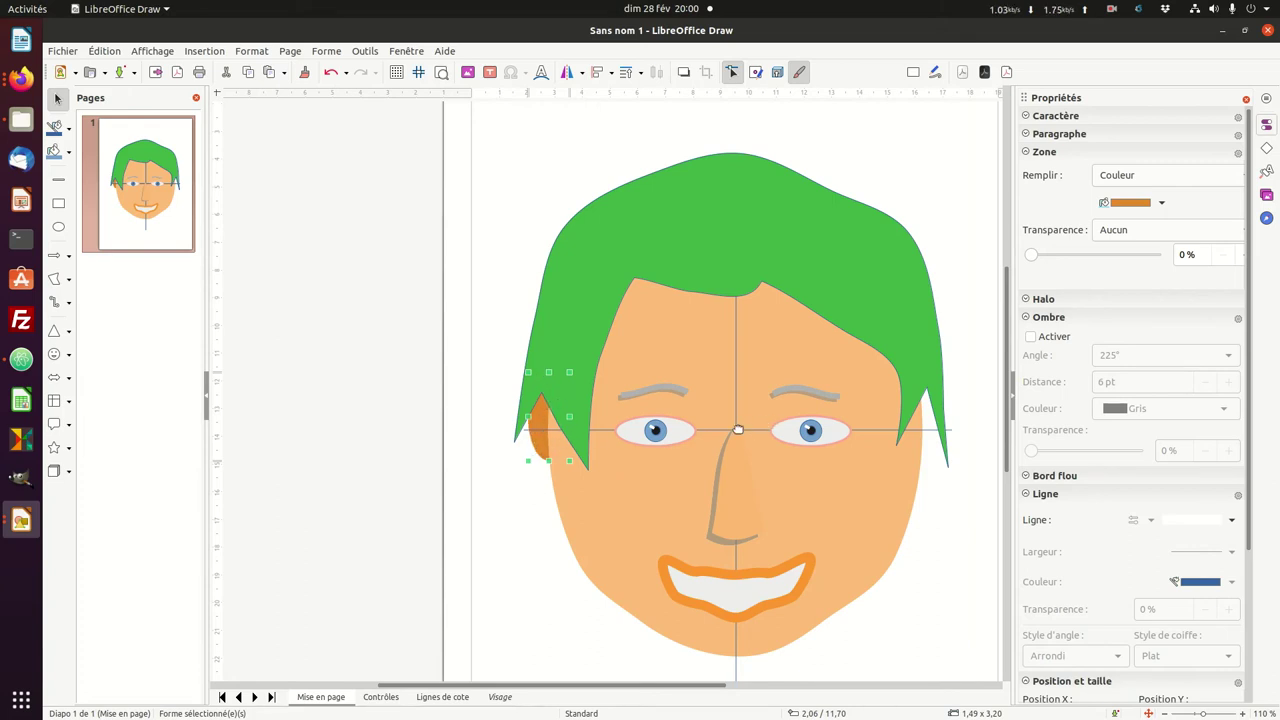
- Lower the hair's notch point above the left ear so that the left side lock covers more of it
click(523, 538)
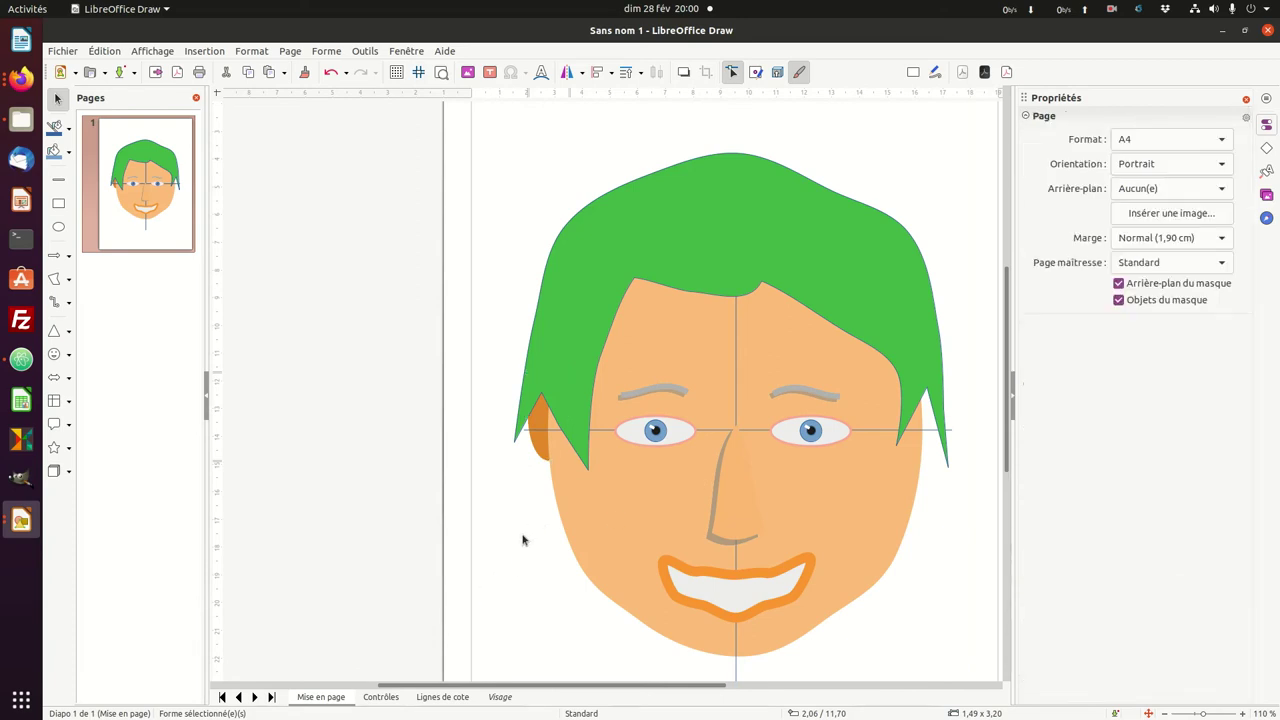
click(548, 378)
drag(541, 394, 541, 430)
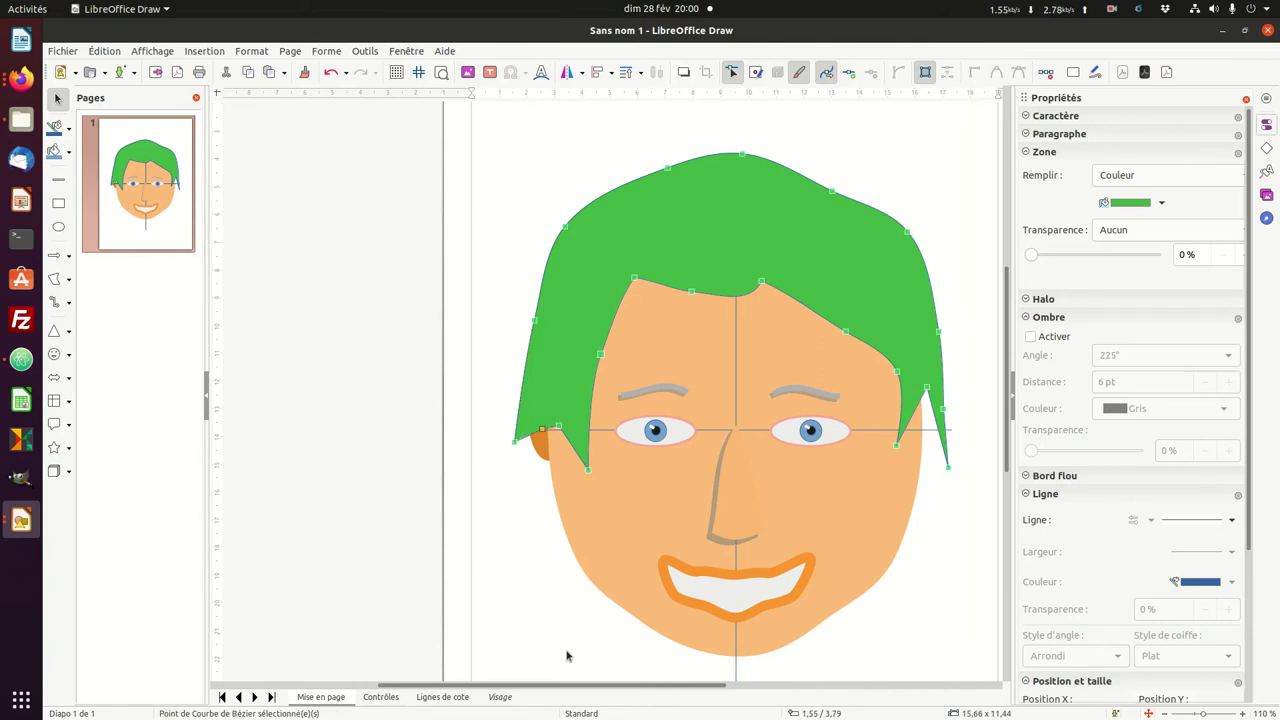
- Copy the left ear and paste a duplicate of it on the page
click(542, 443)
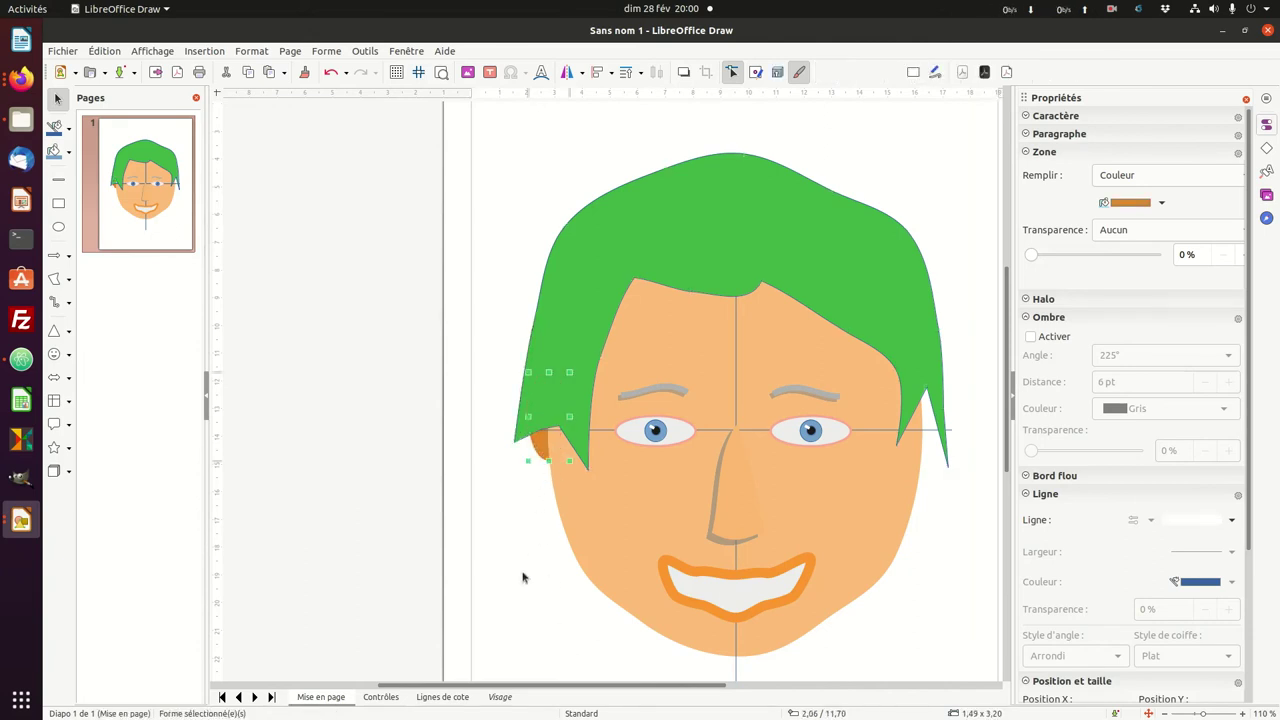
right_click(535, 442)
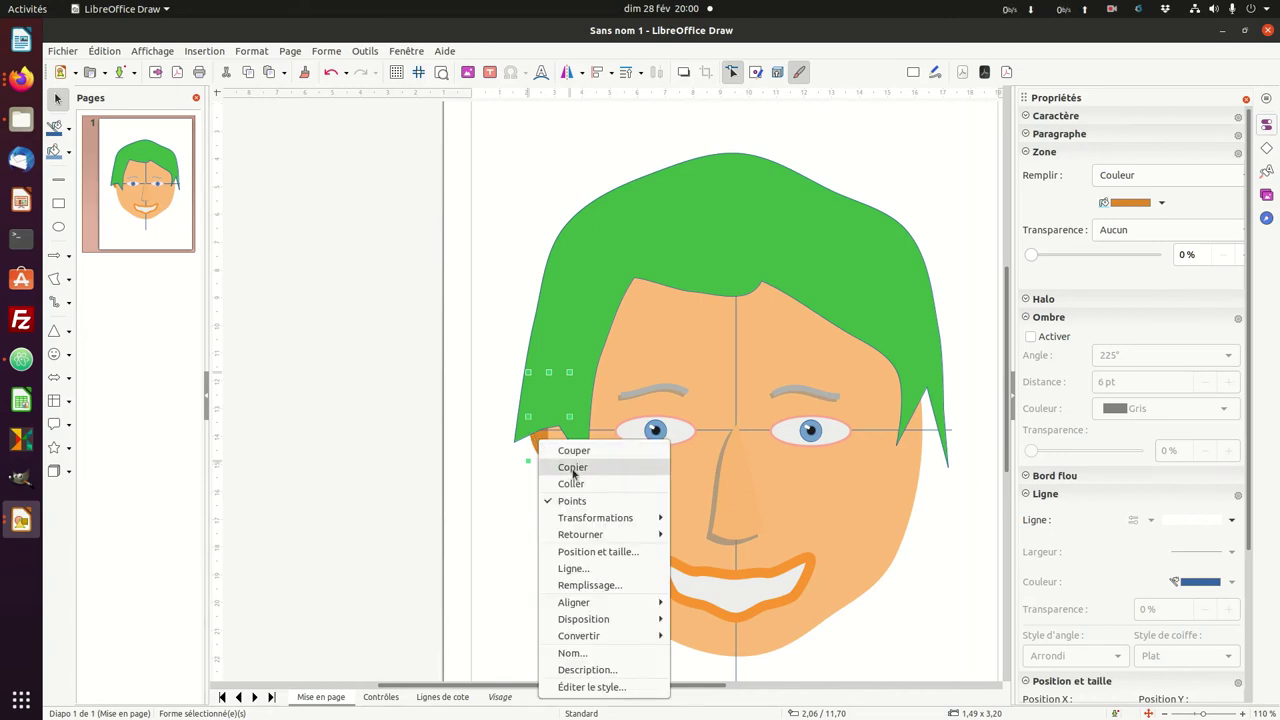
click(572, 467)
right_click(514, 517)
key(Escape)
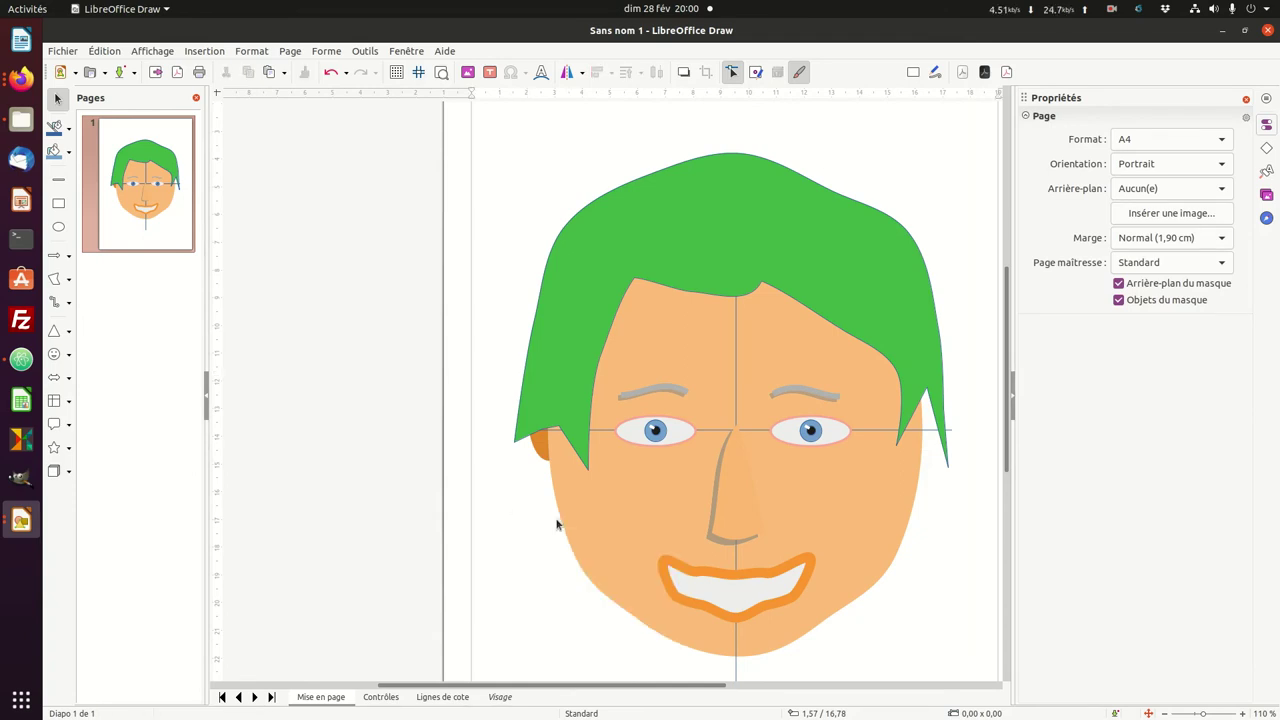
key(ctrl+v)
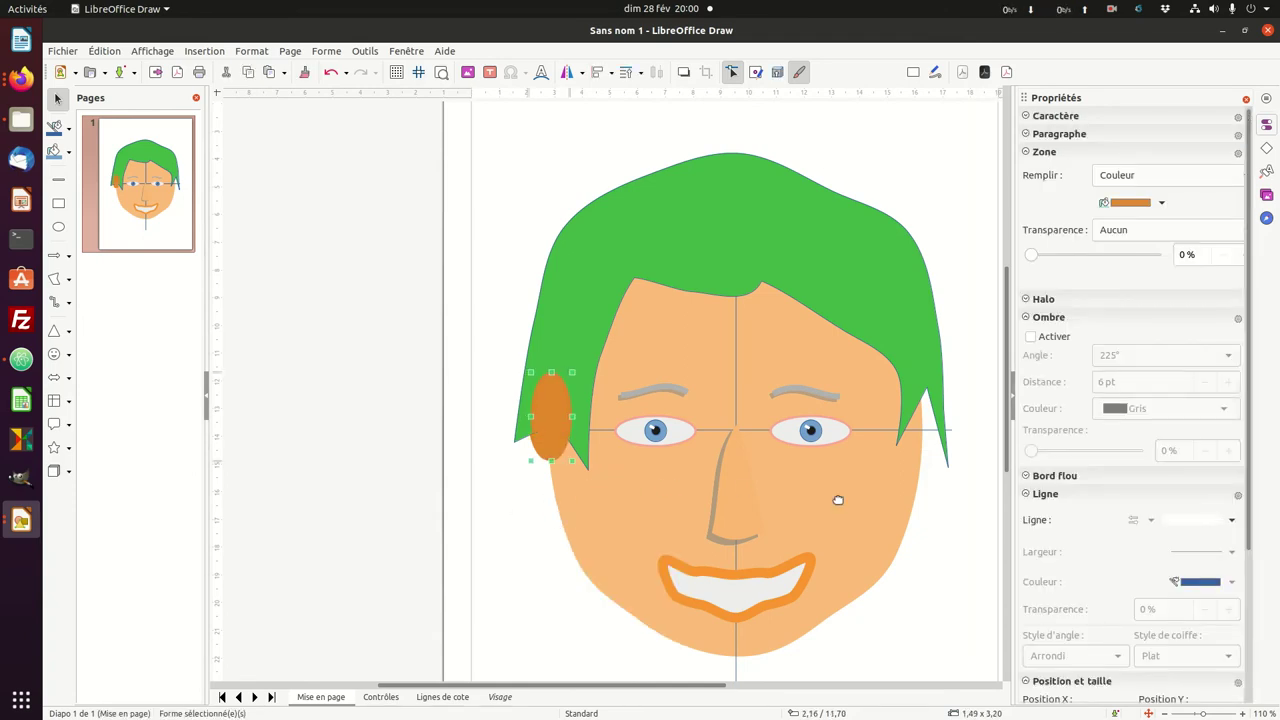
- Move the pasted ear horizontally across the face onto the head's right edge, at X about 15.46 cm
key(Right)
key(Right)
key(Right)
key(Right)
key(Right)
key(Right)
key(Right)
key(Right)
key(Right)
key(Right)
key(Right)
key(Right)
key(Right)
key(Right)
key(Right)
key(Right)
key(Right)
key(Right)
key(Right)
key(Right)
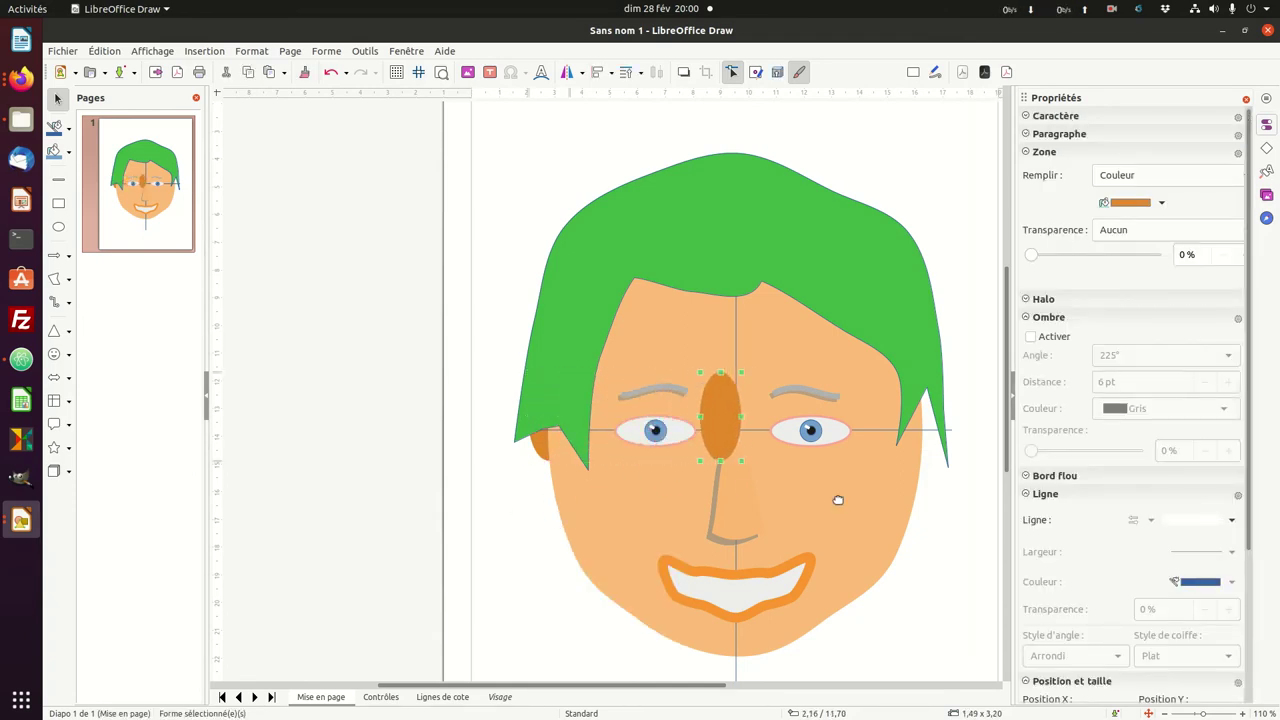
key(Right)
key(Right)
key(Right)
key(Right)
key(Right)
key(Right)
key(Right)
key(Right)
key(Right)
key(Right)
key(Right)
key(Right)
key(Right)
key(Right)
key(Right)
key(Right)
key(Right)
key(Right)
key(Right)
key(Right)
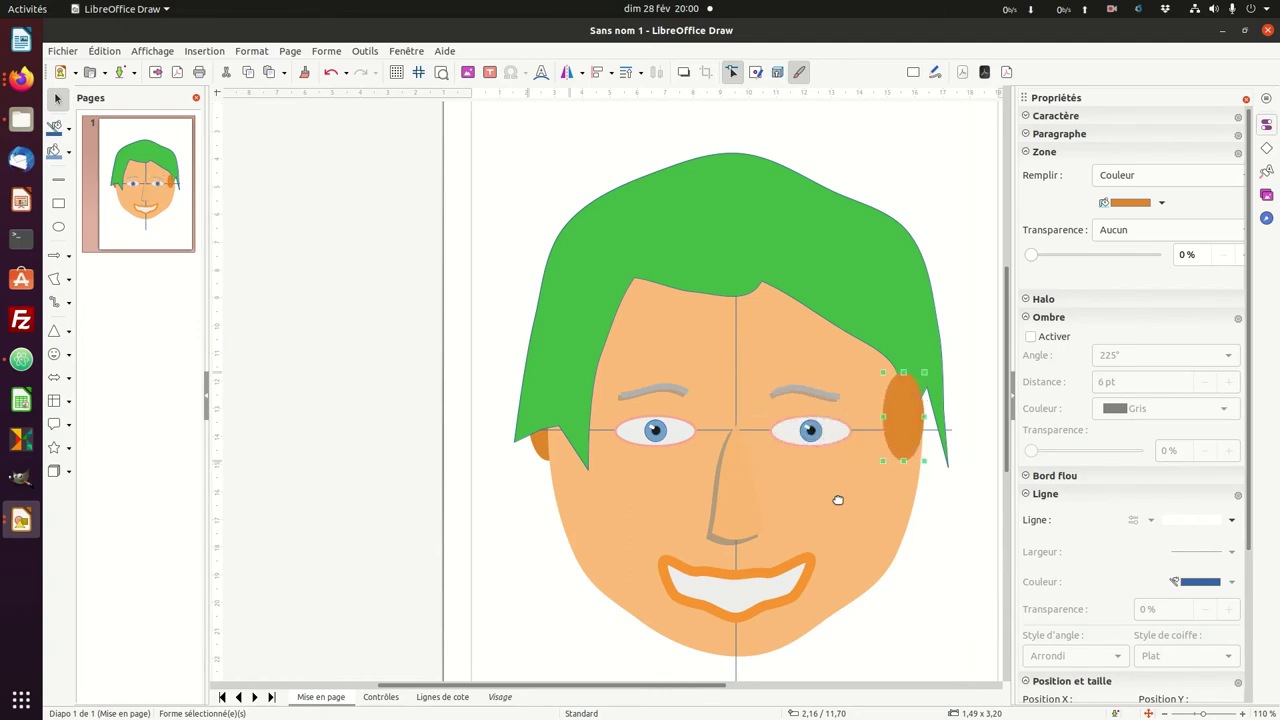
key(Right)
key(Right)
key(Right)
key(Right)
key(Right)
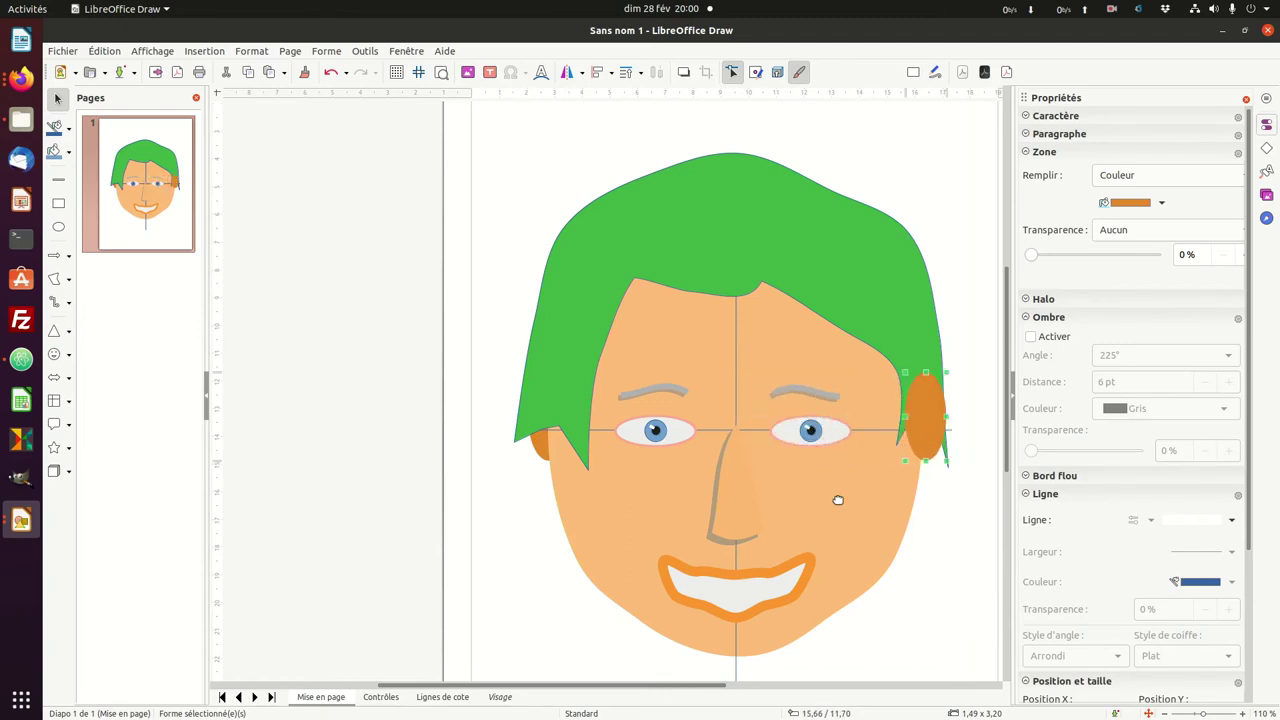
key(Left)
key(Left)
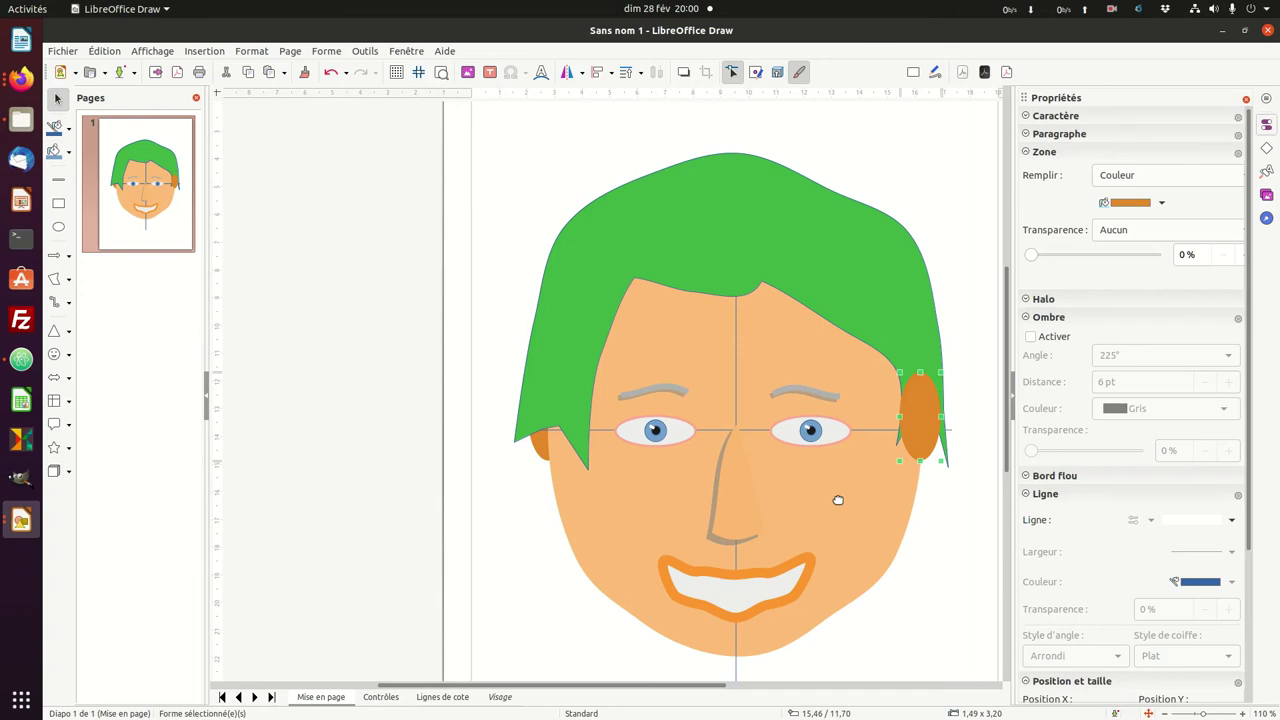
- Send the right ear to the back, behind the head and hair, and deselect it
right_click(908, 401)
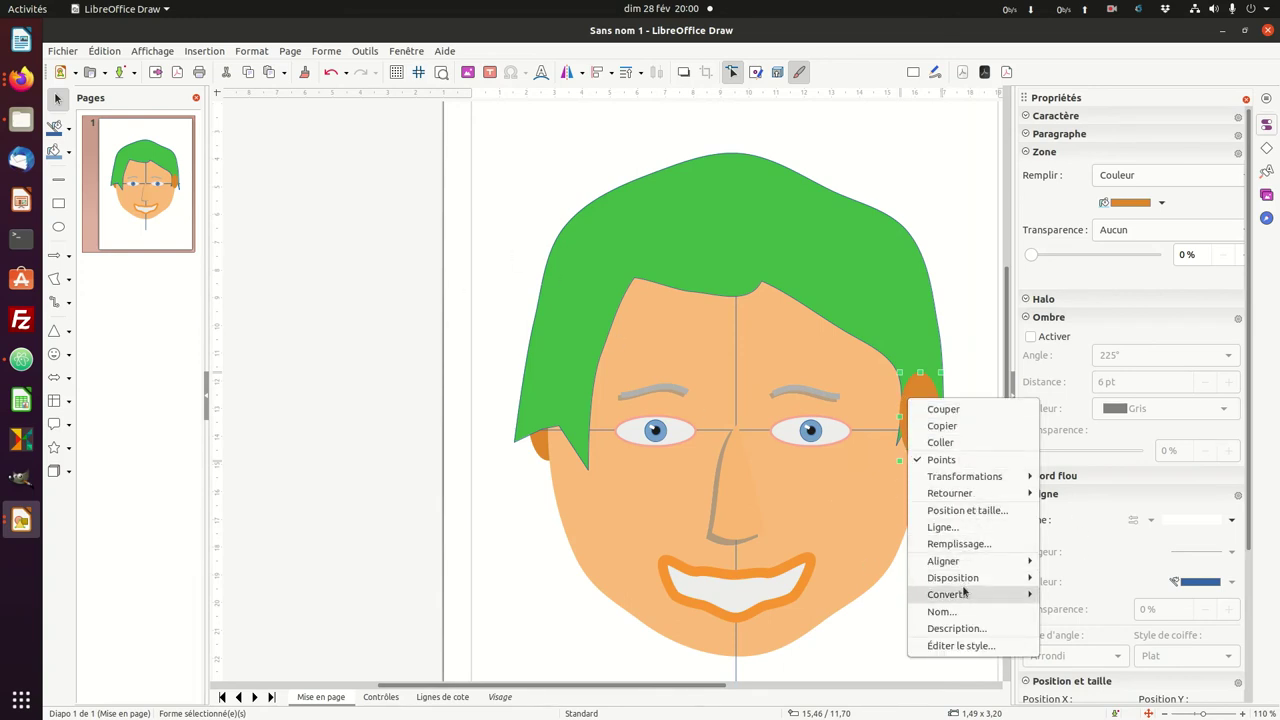
mouse_move(968, 582)
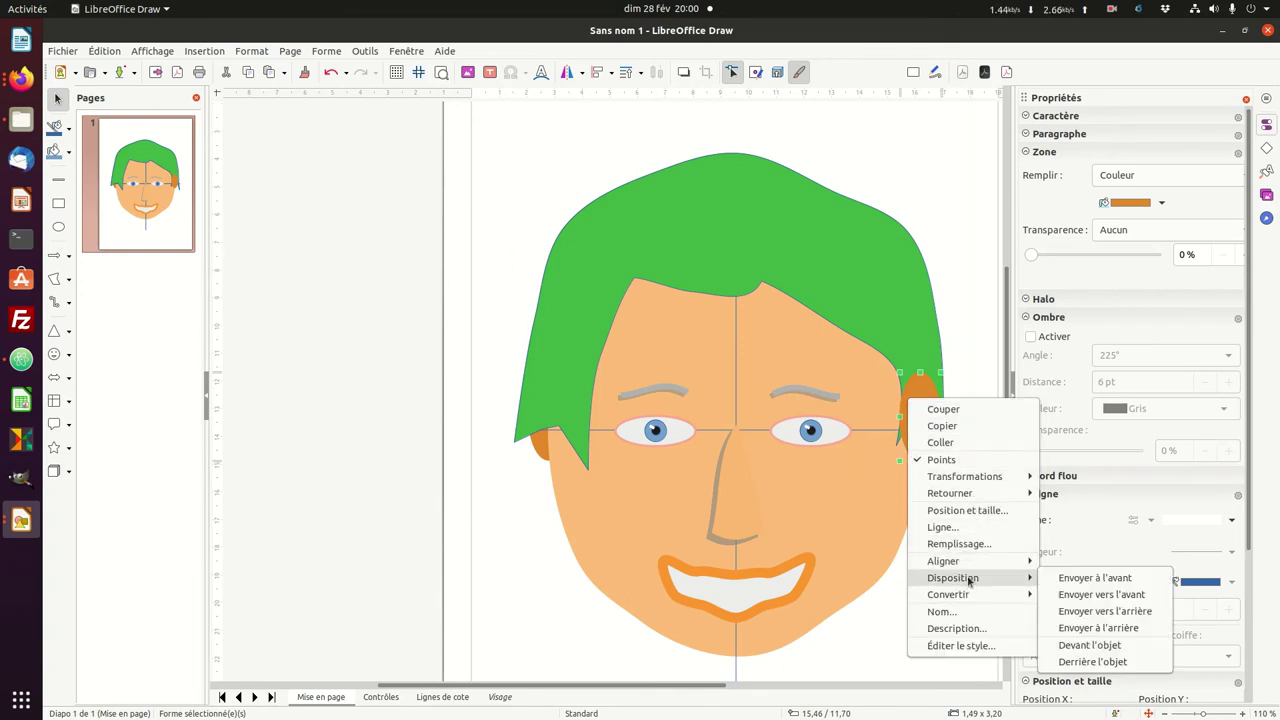
click(1134, 630)
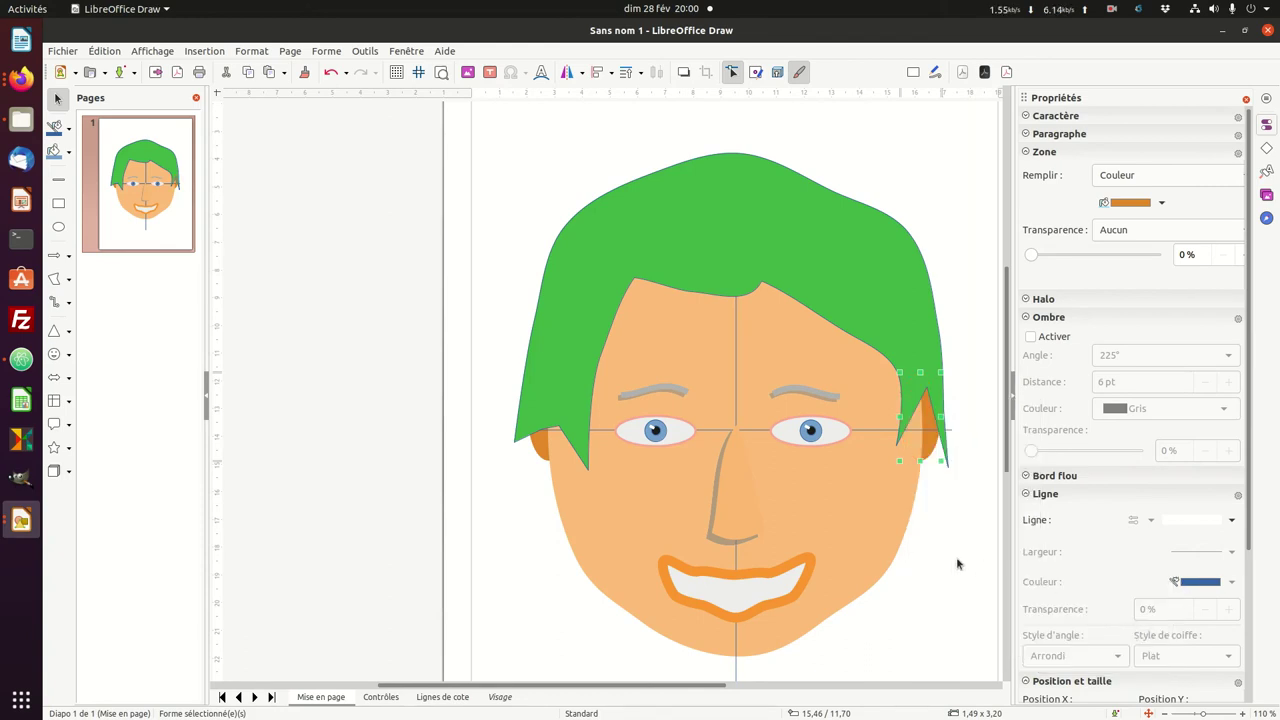
click(957, 565)
- Lower the notch point of the right side lock slightly over the right ear and deselect the hair
click(925, 372)
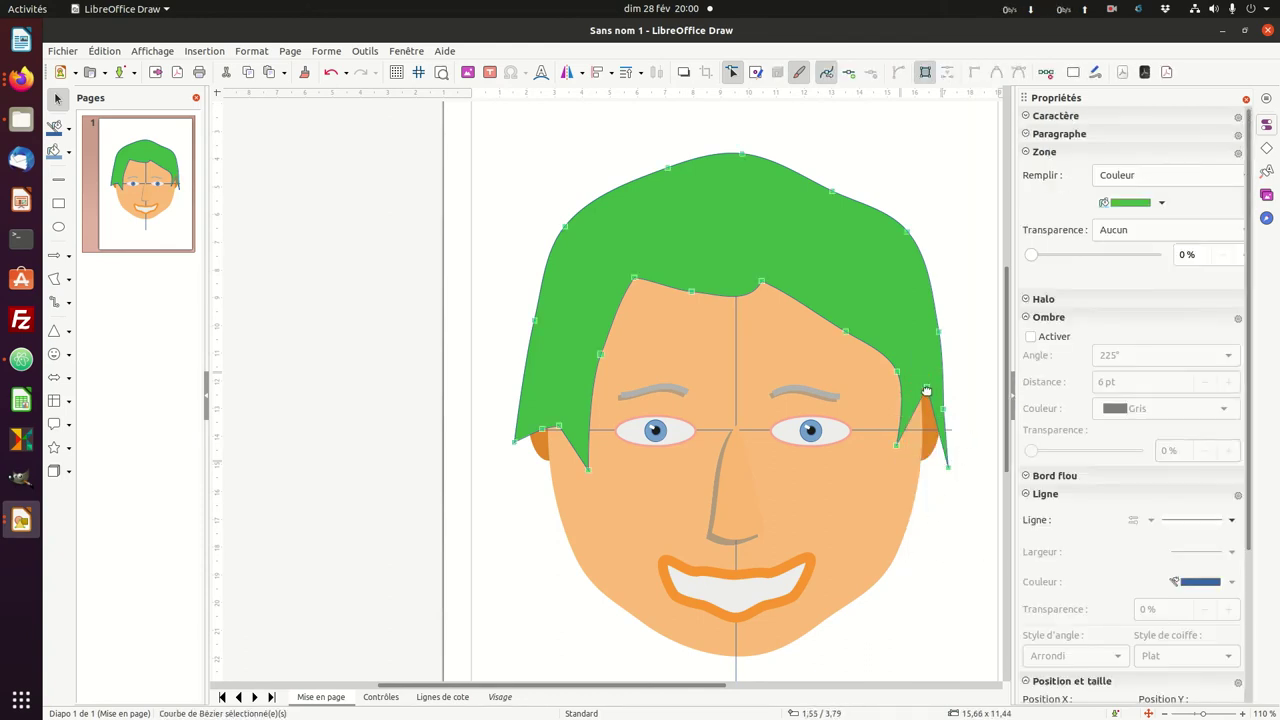
click(927, 390)
drag(927, 390, 921, 410)
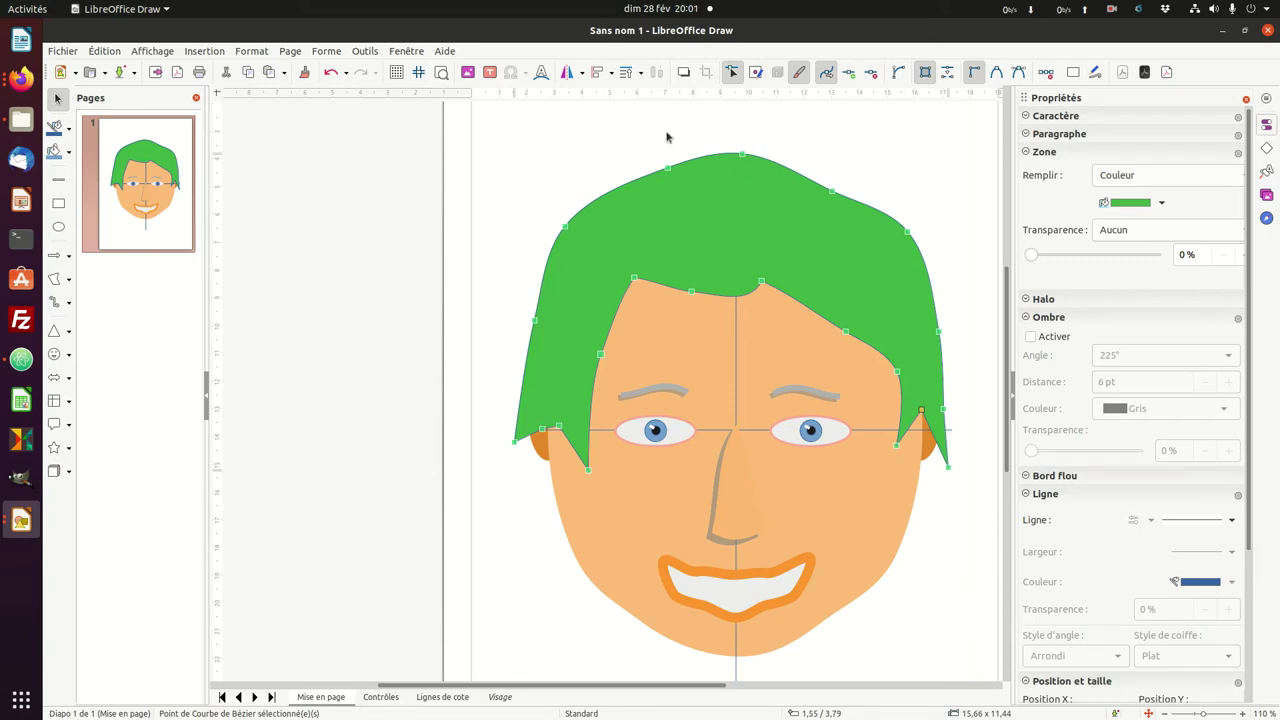
click(578, 130)
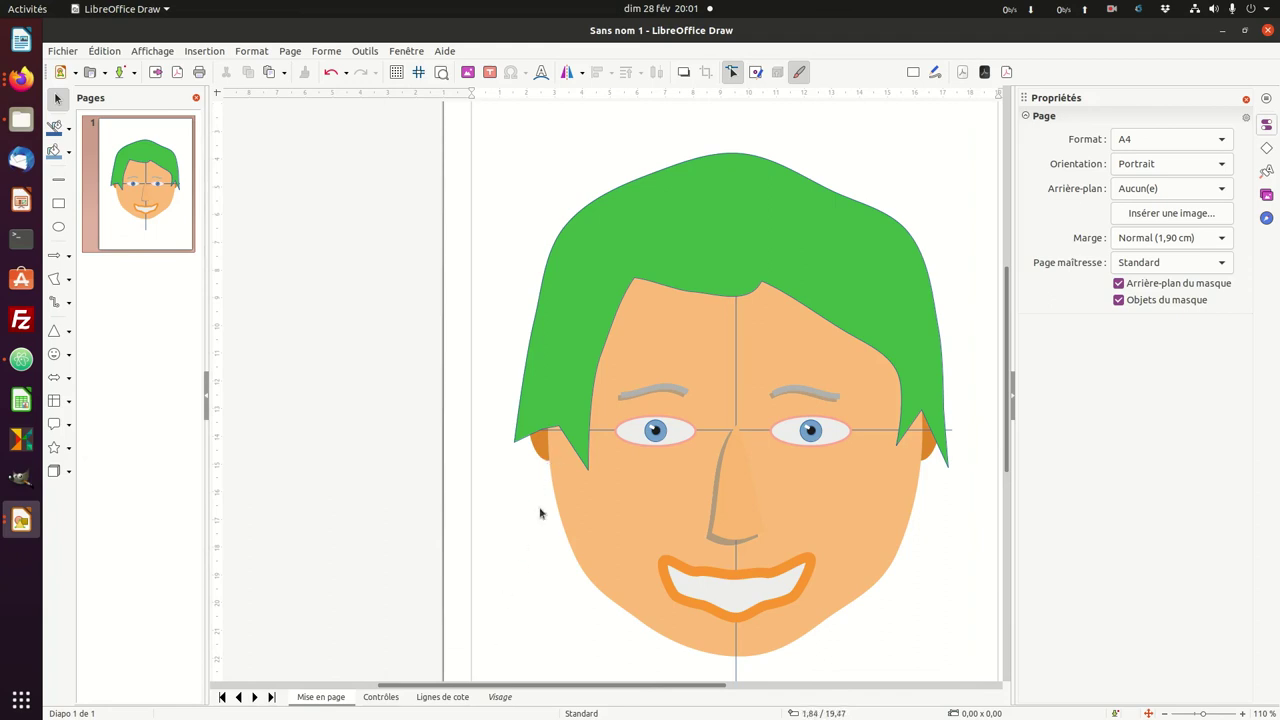
- Move the outer tip of the left side lock inward and slightly down
click(535, 396)
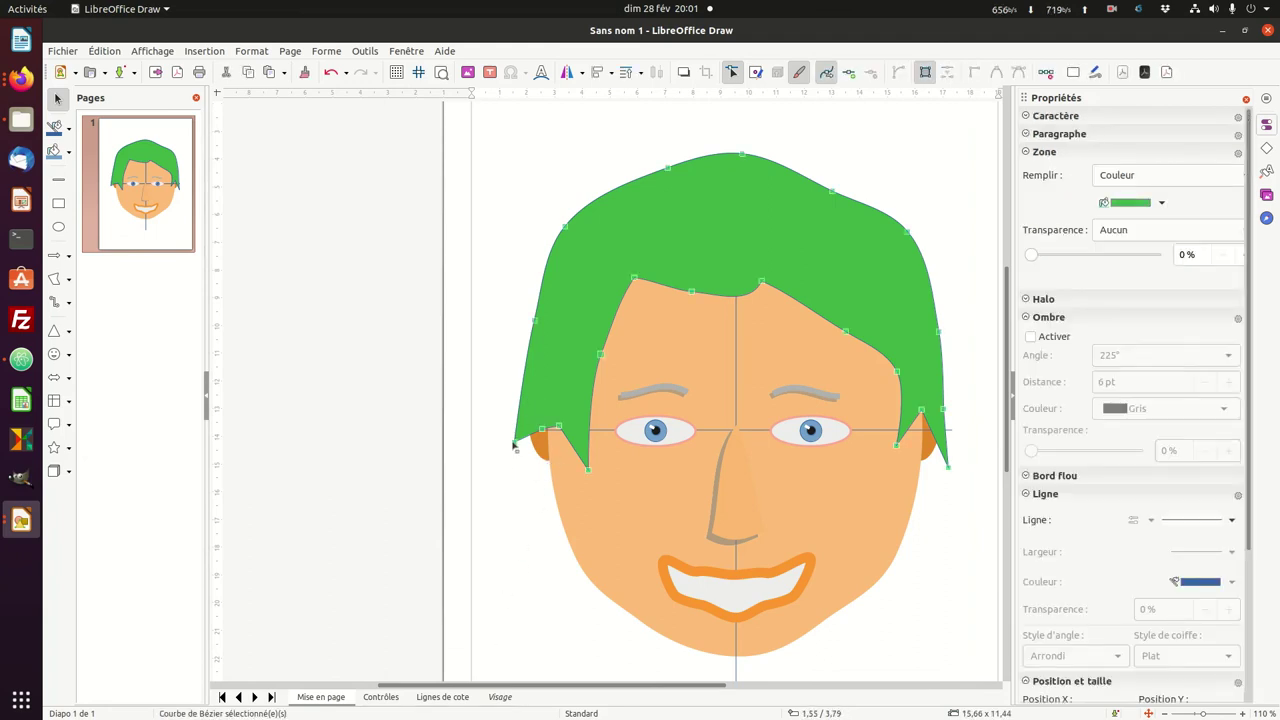
drag(513, 444, 526, 451)
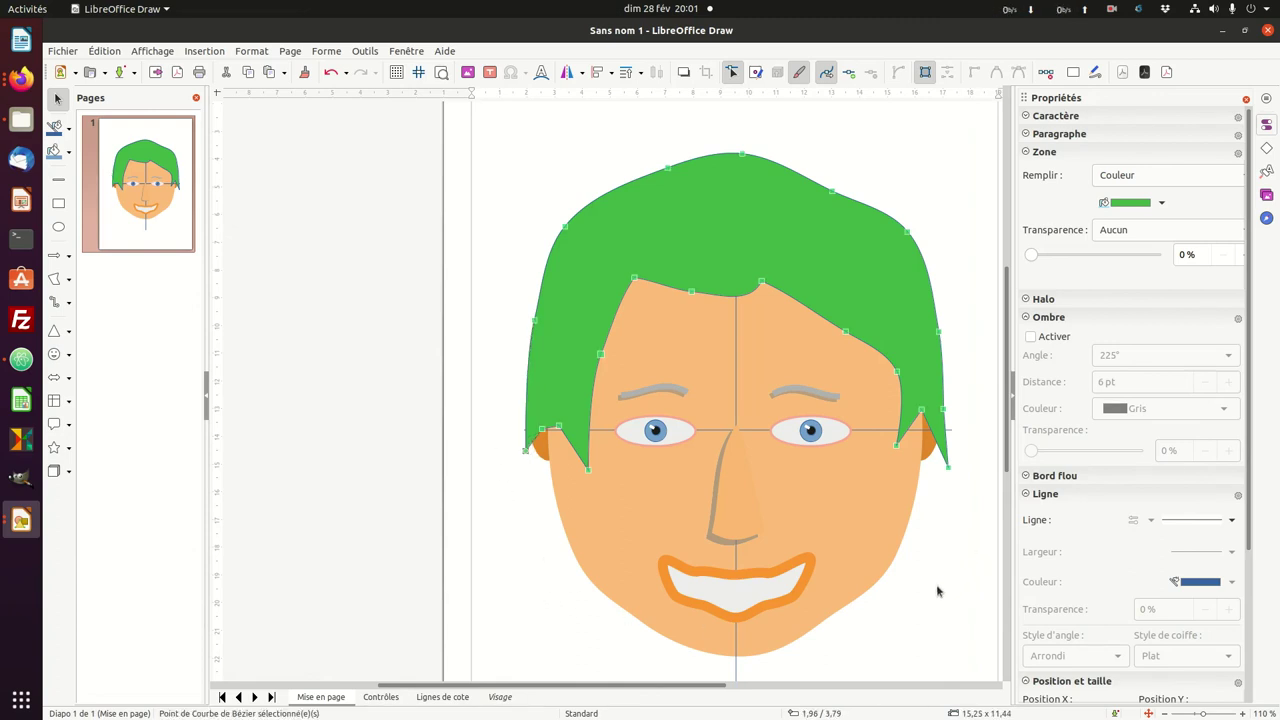
- Unlock the Visage layer
scroll(937, 591, down, 2)
scroll(617, 625, down, 3)
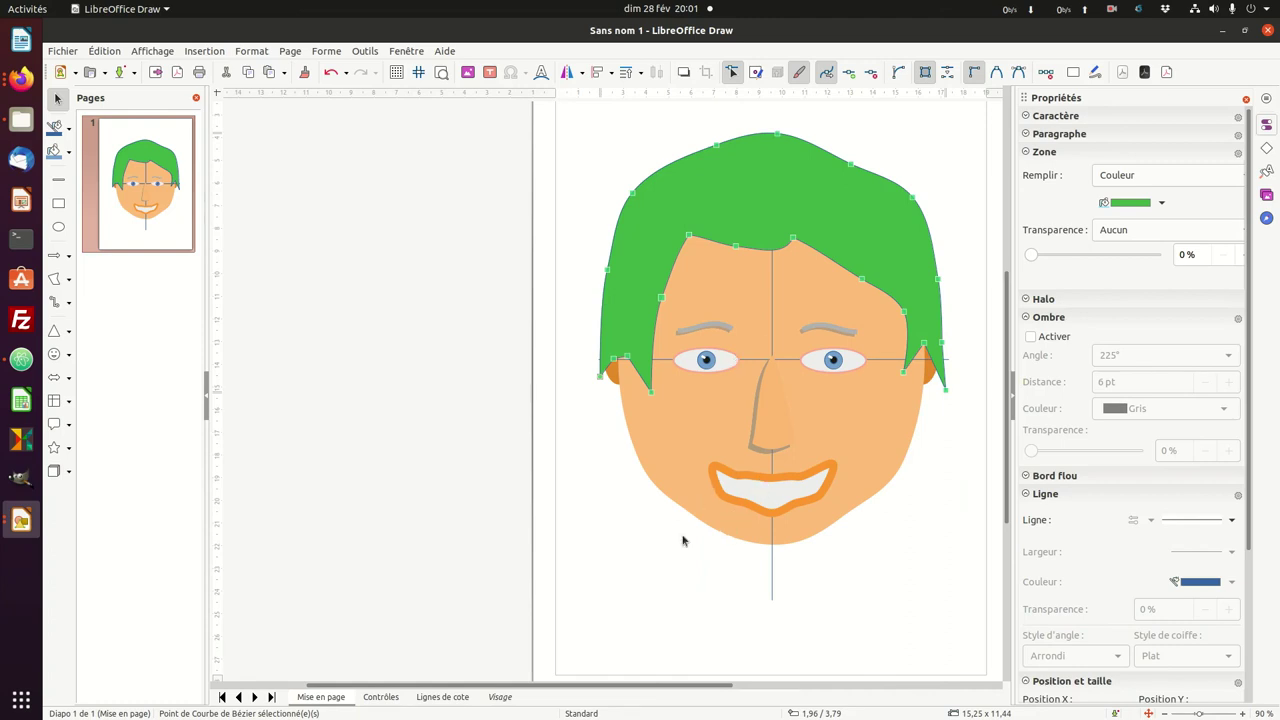
click(500, 698)
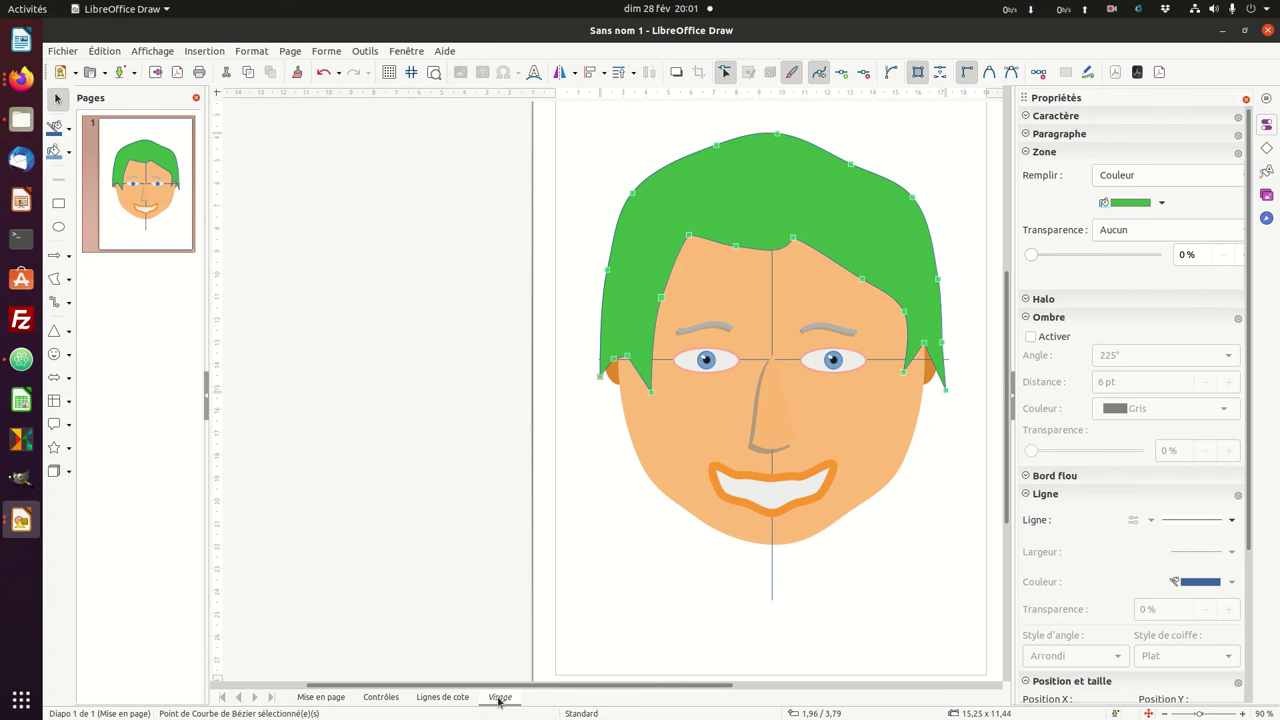
right_click(499, 700)
click(558, 655)
click(550, 486)
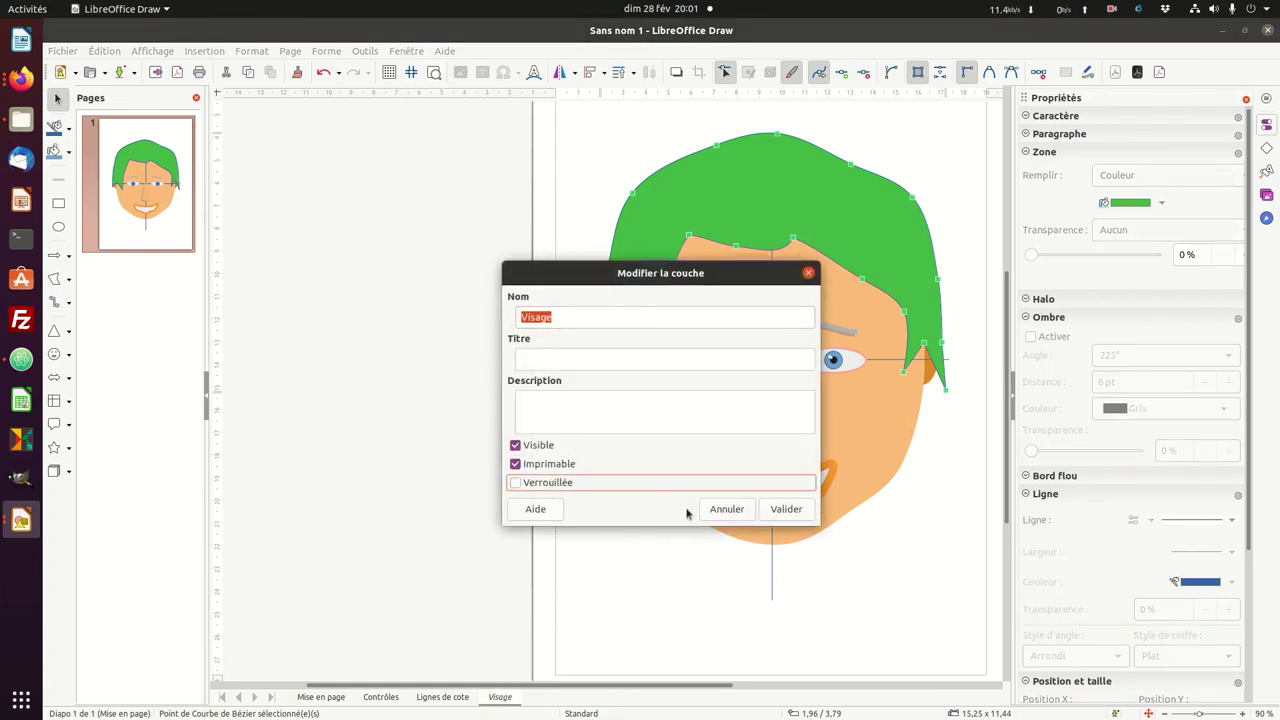
click(785, 509)
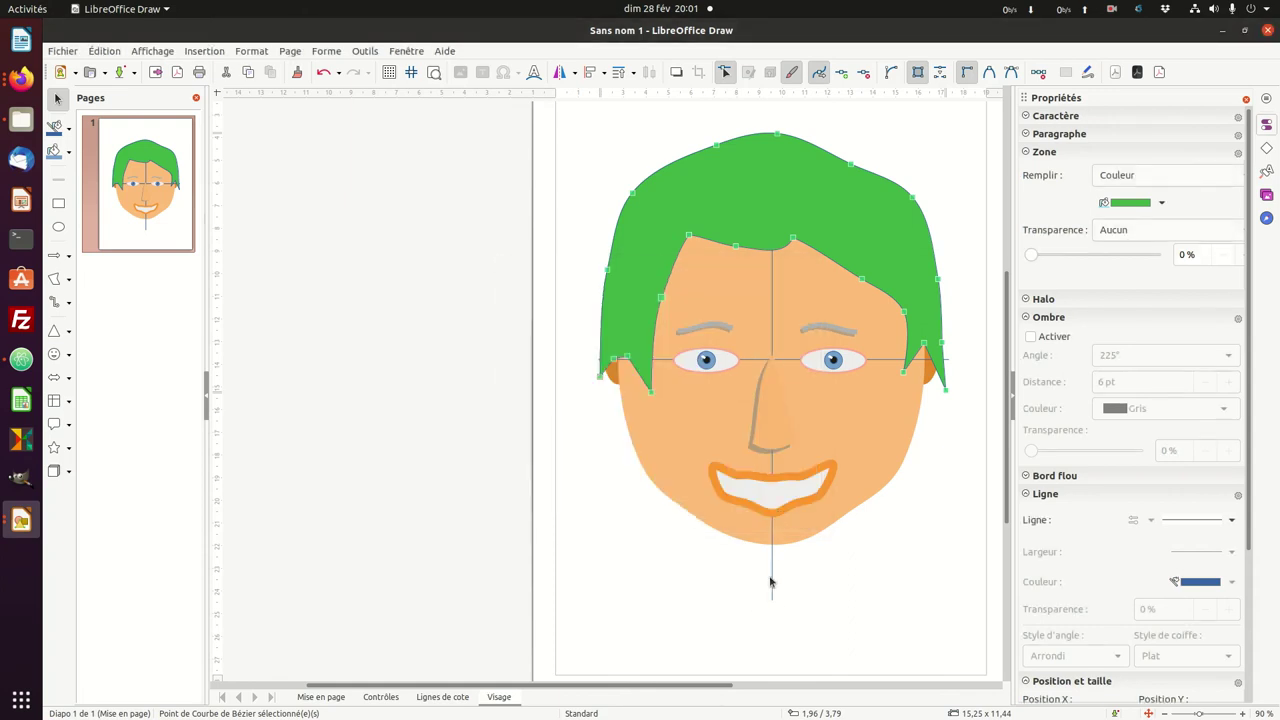
- Delete the vertical and horizontal construction lines crossing the face on the Visage layer
click(772, 577)
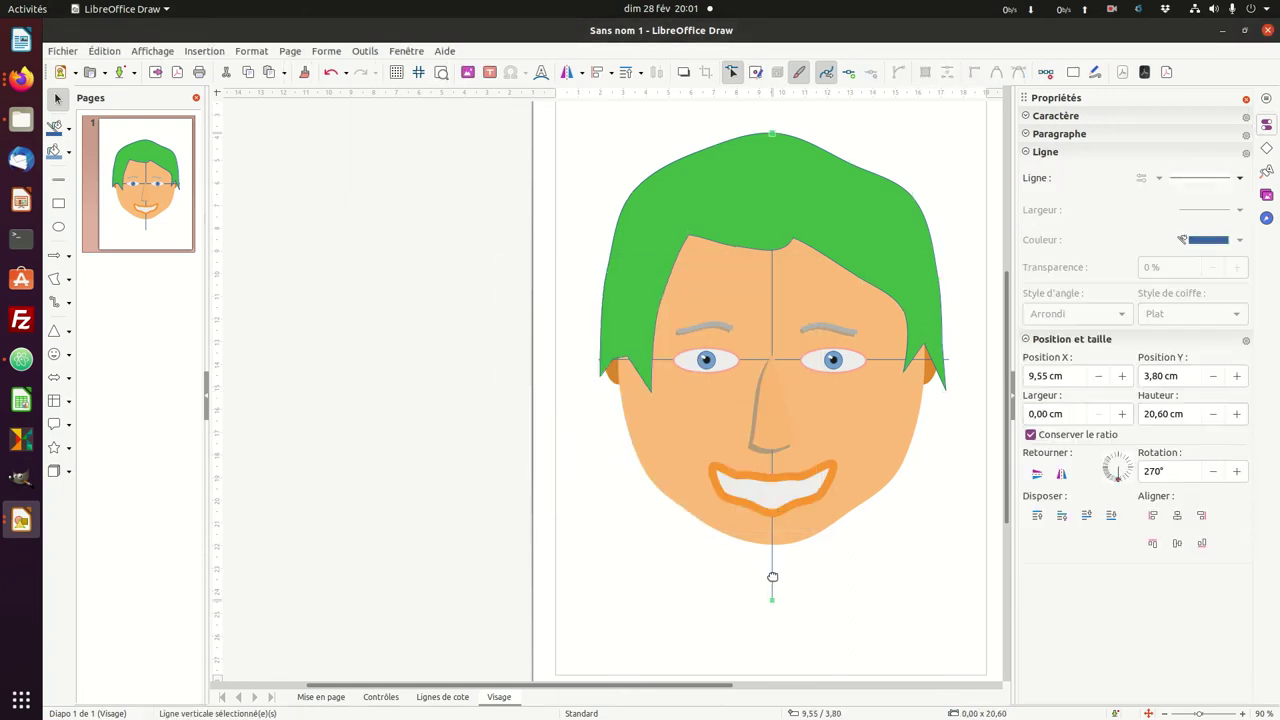
key(Delete)
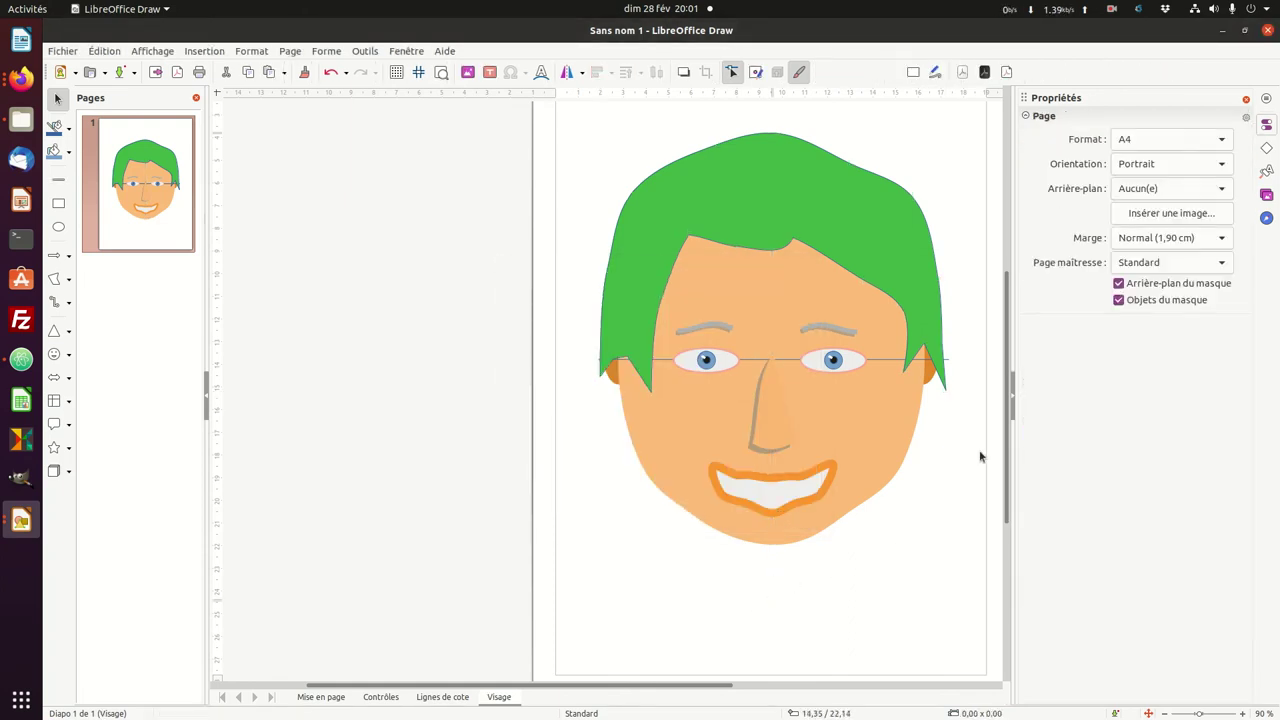
click(947, 358)
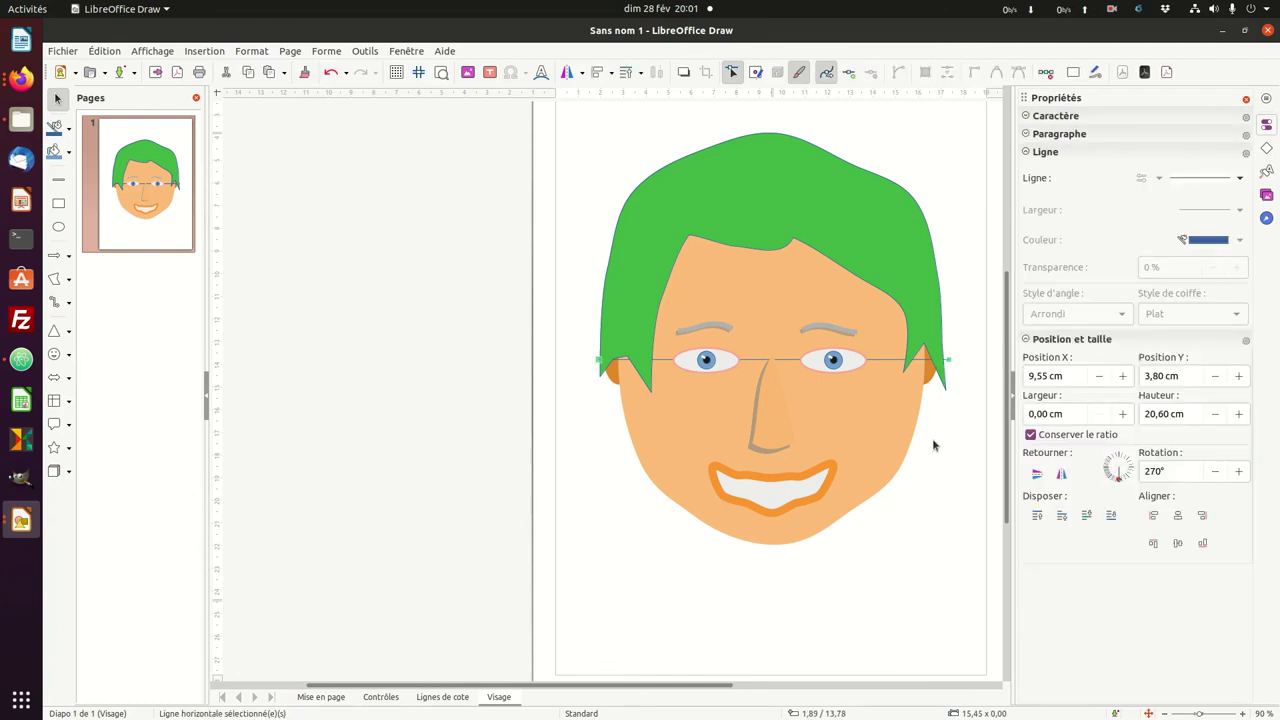
key(Delete)
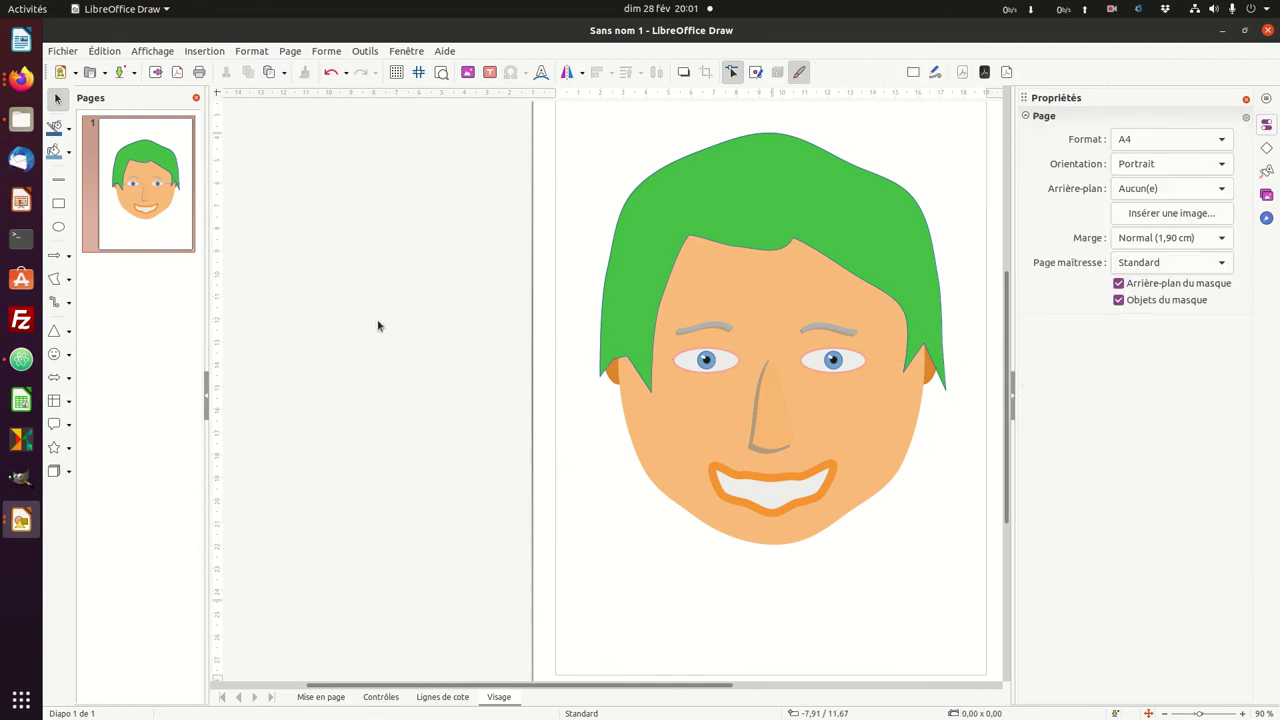
- Save the drawing as an ODF drawing named "portrait 3" in the Documents folder
click(51, 52)
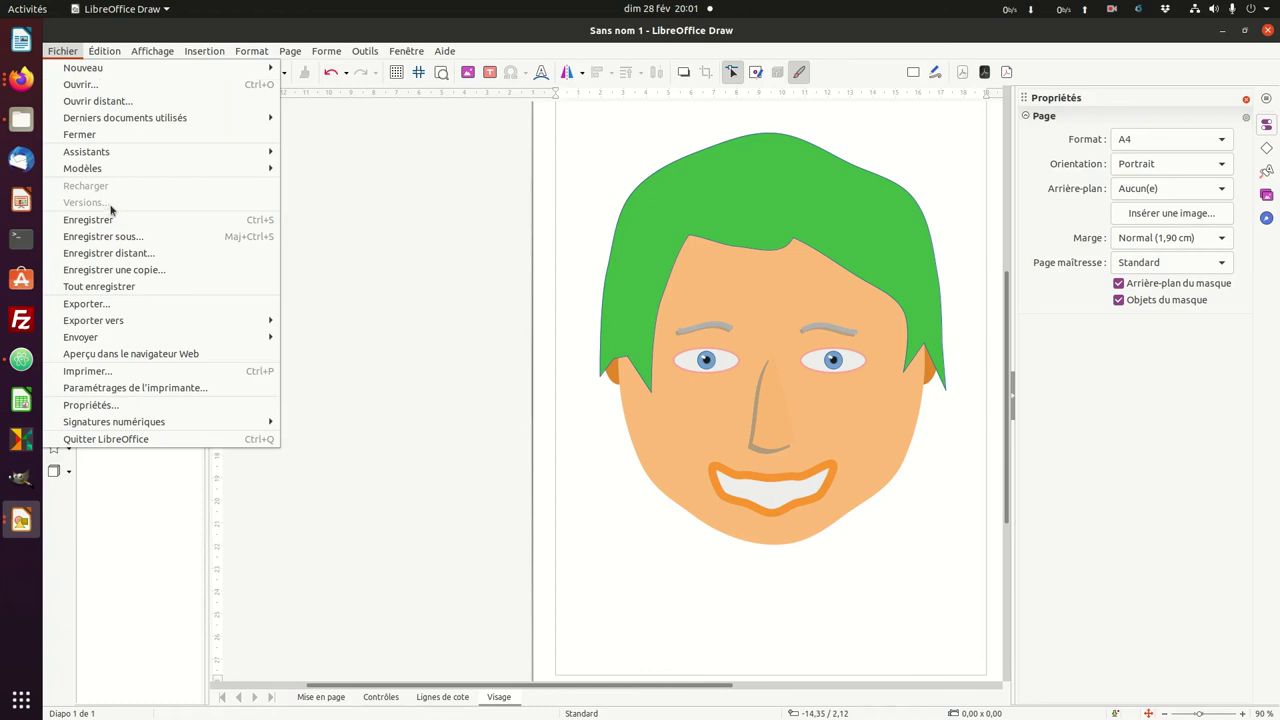
click(125, 237)
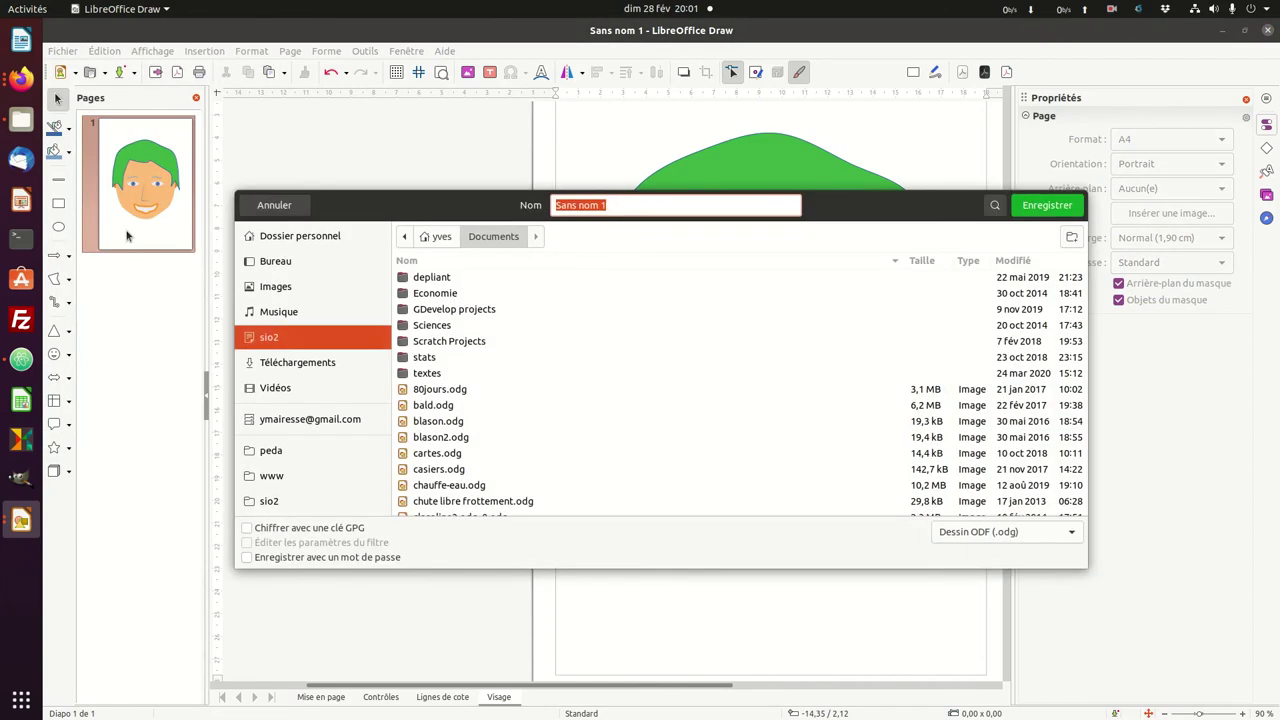
text(pp)
key(BackSpace)
text(ortra)
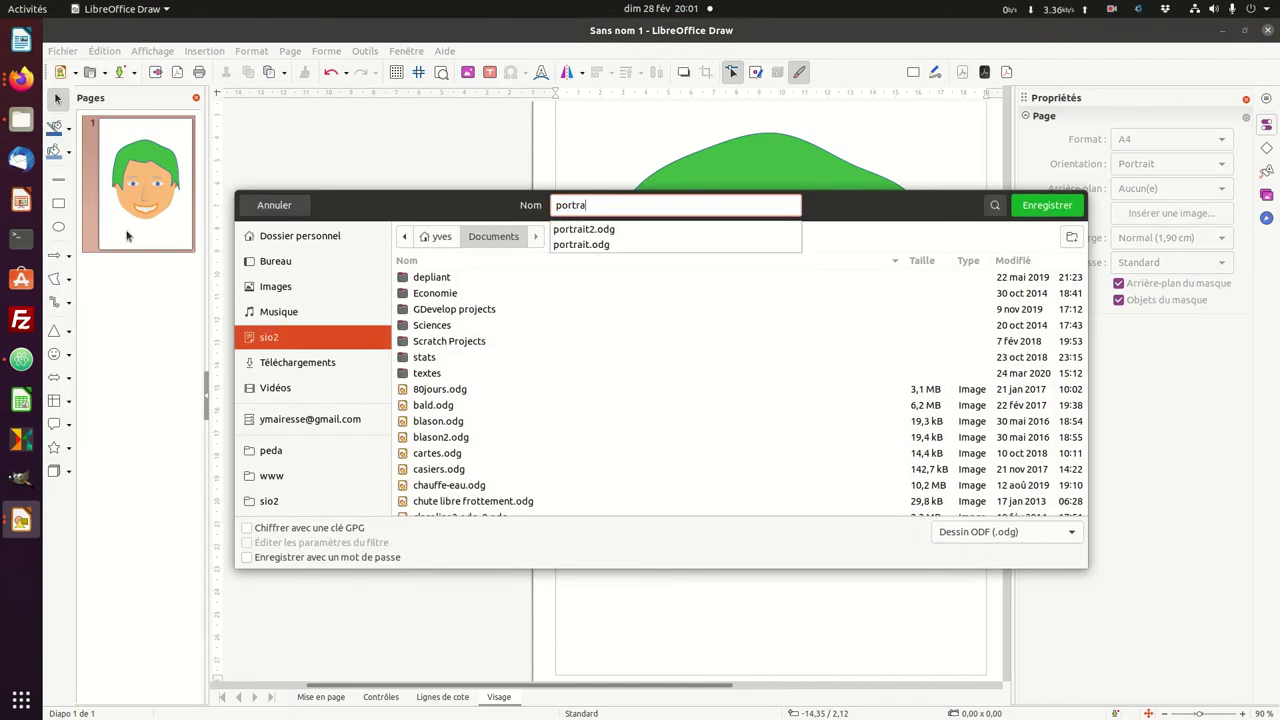
text(it 3)
key(Return)
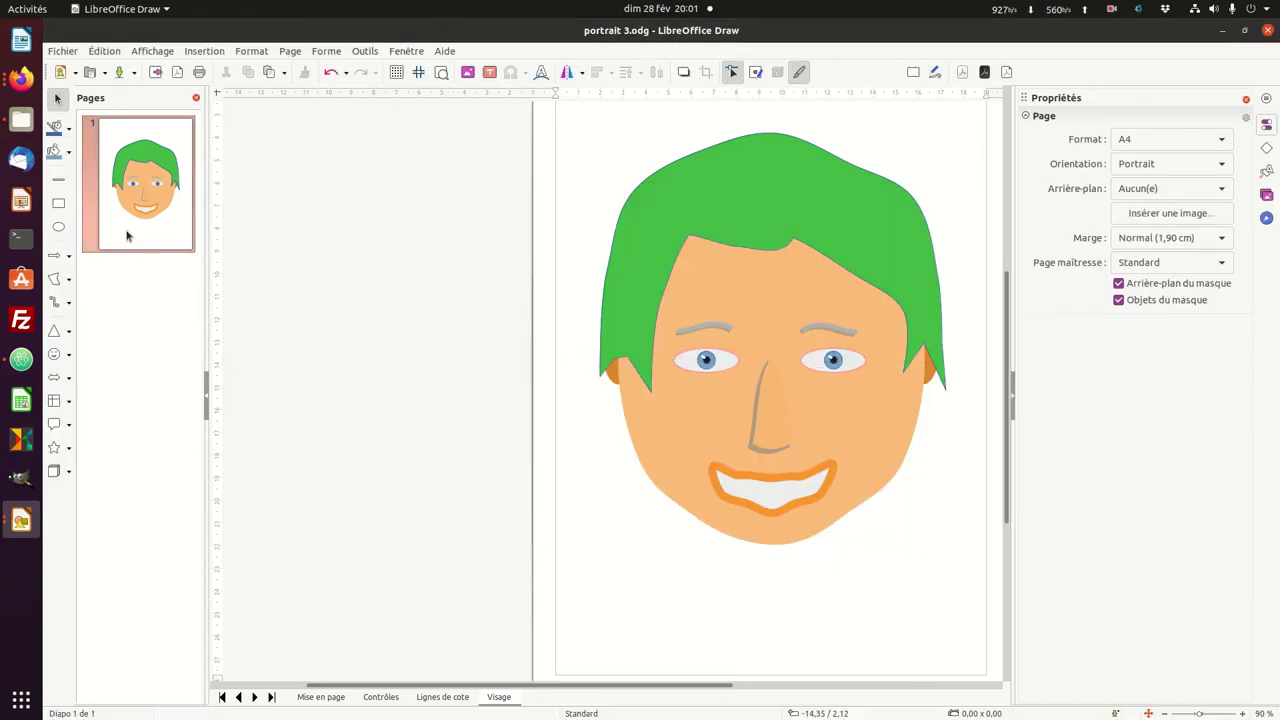